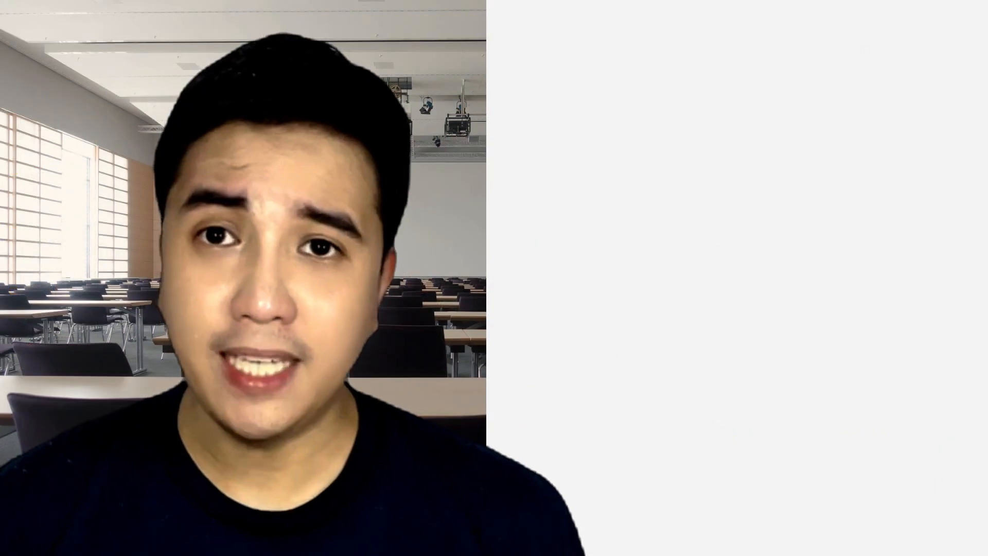
Step: Move forward and back between the steps of the Investor Pitch presentation
click(573, 343)
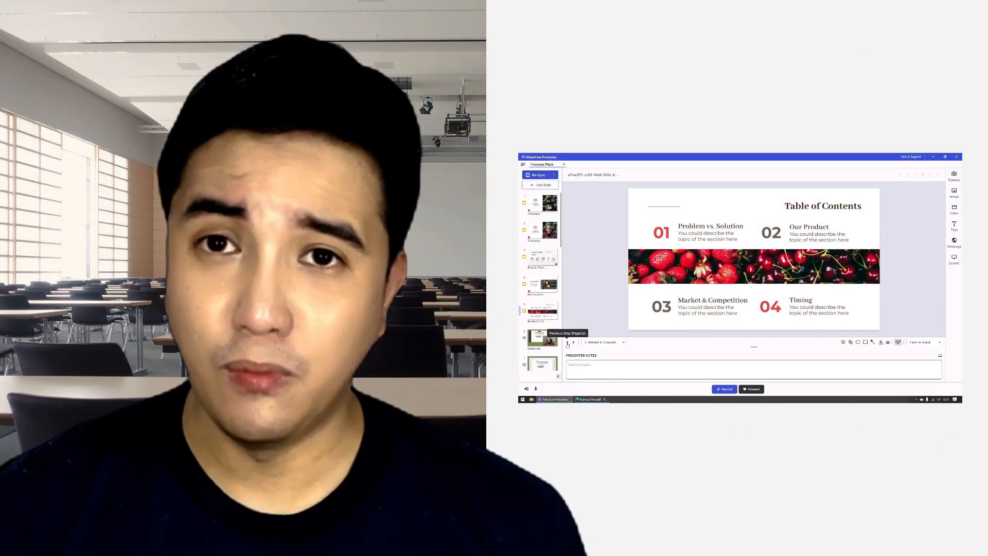
click(567, 343)
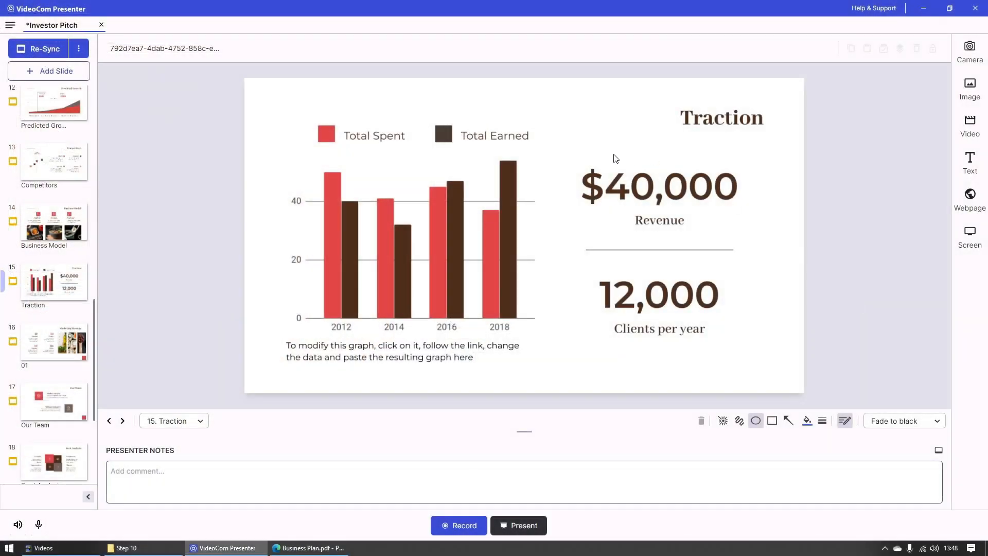
Step: Annotate the Traction slide with an ellipse around the $40,000 revenue figure and rectangles around the chart legend and the 2018 bars
mouse_move(573, 145)
mouse_down()
mouse_move(736, 245)
mouse_move(747, 240)
mouse_up()
click(771, 420)
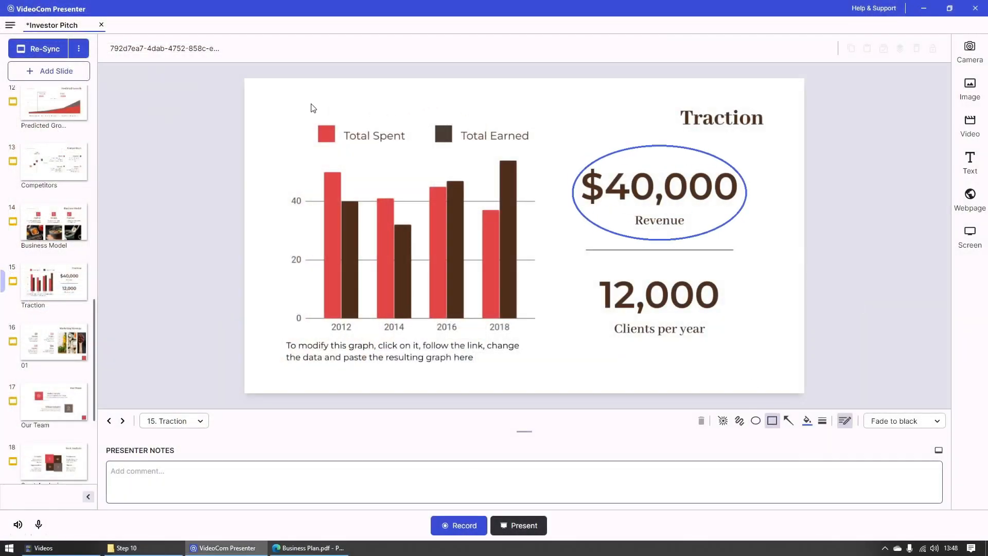
drag(294, 98, 547, 161)
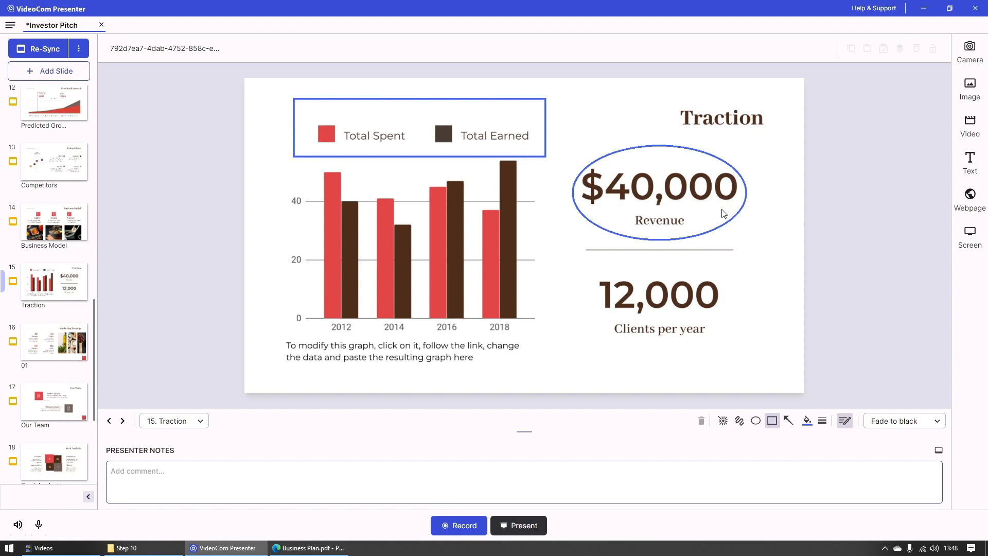
mouse_move(469, 158)
mouse_down()
mouse_move(549, 308)
mouse_move(546, 334)
mouse_up()
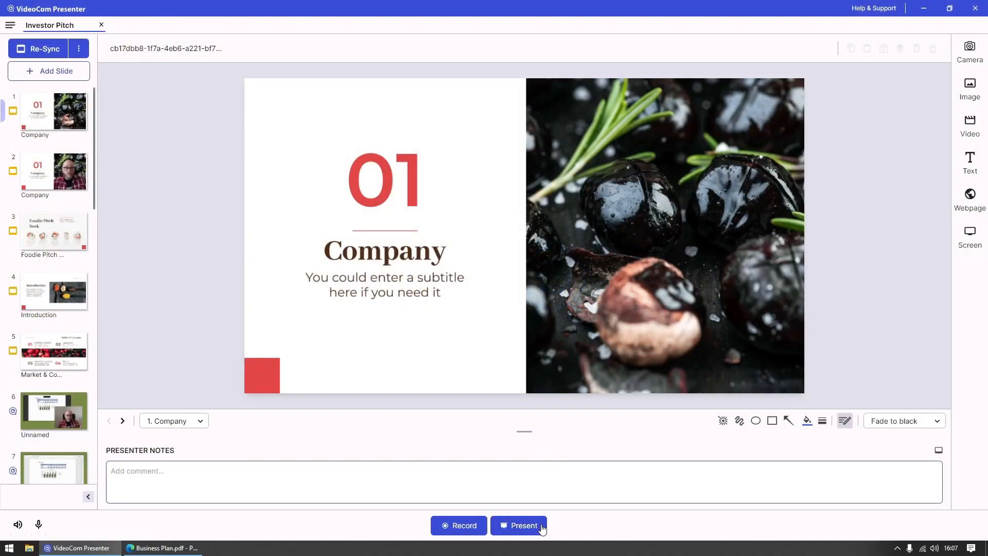
Step: Review the Project to a screen options for presenting, and return to the Web conferencing tool option
click(540, 525)
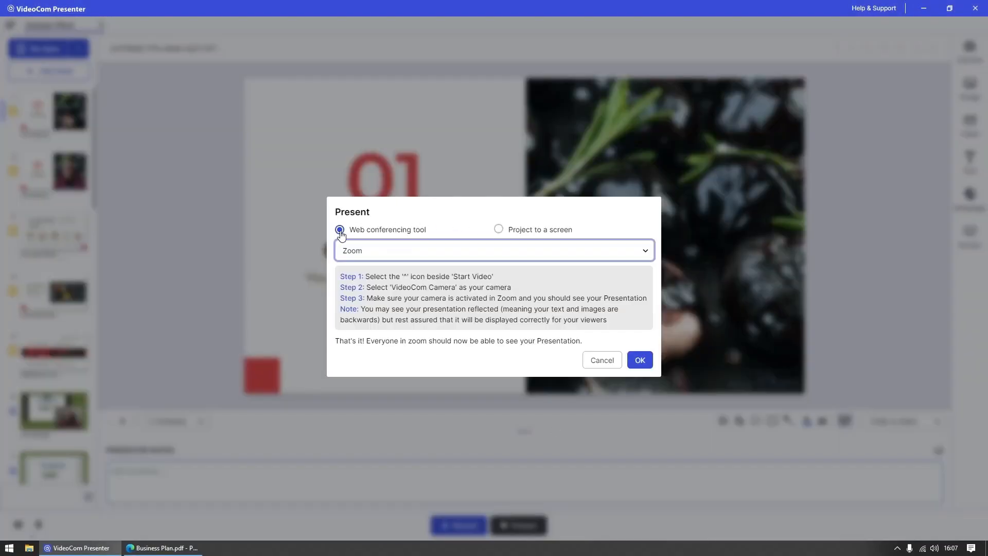
click(498, 230)
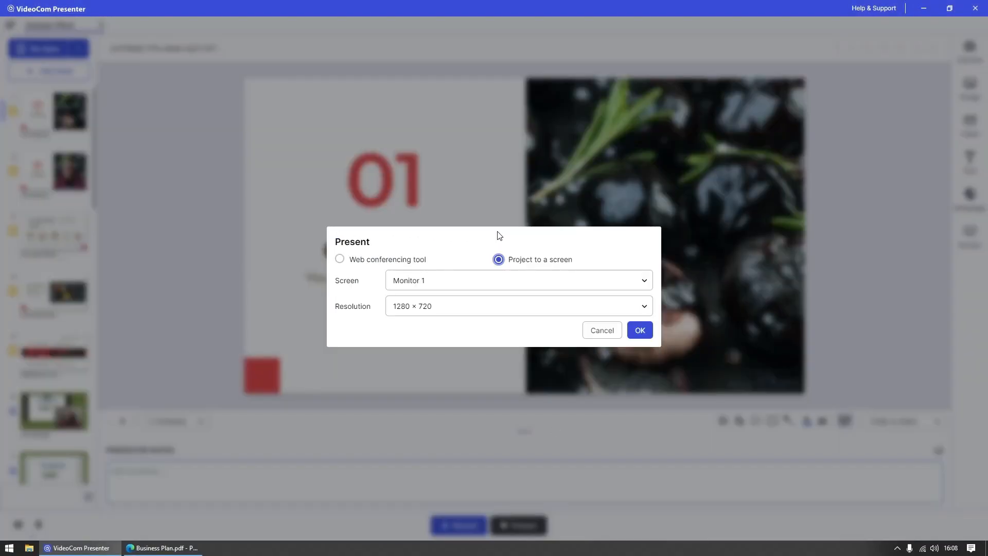
click(341, 259)
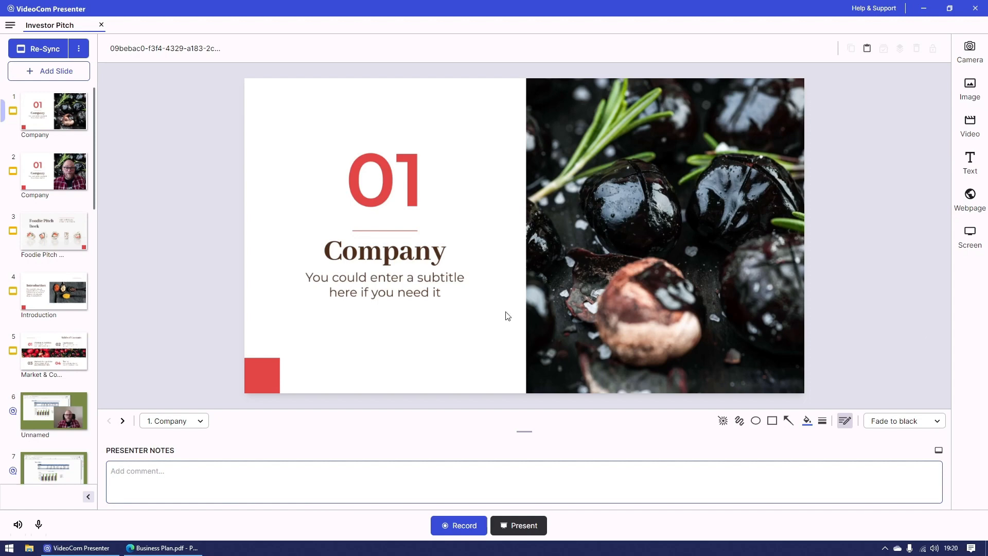
Step: In the audio settings, set the microphone to Default - CABLE Output (VB-Audio Virtual Cable)
click(11, 26)
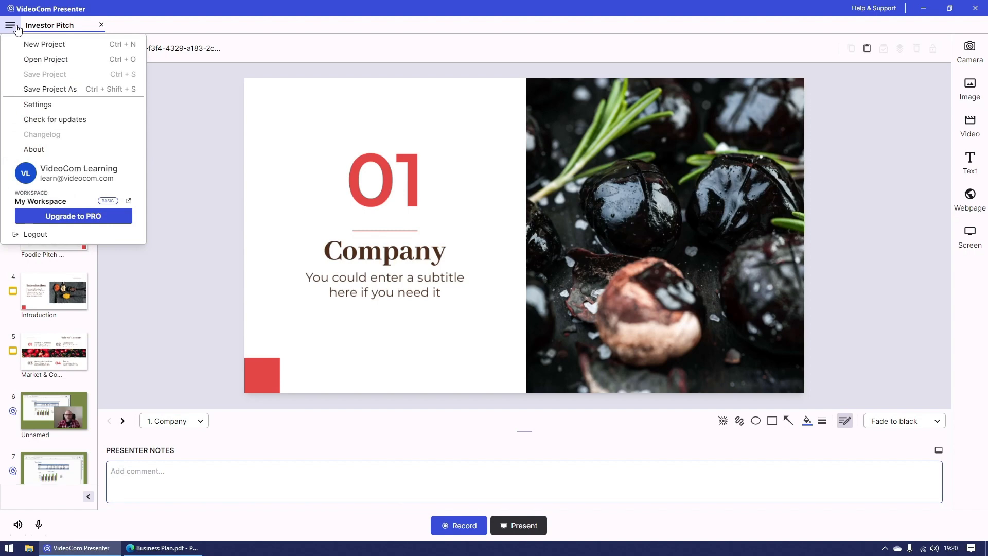
click(58, 104)
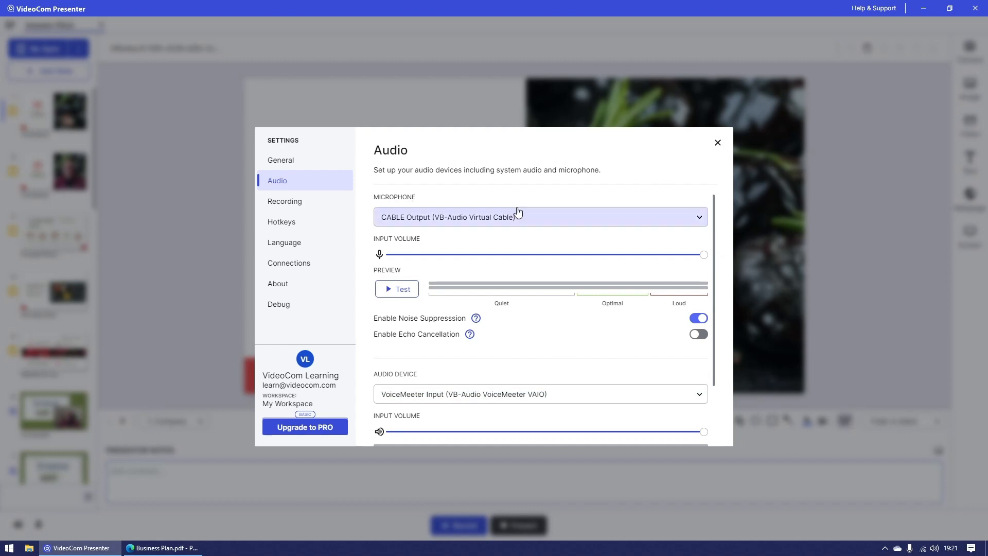
click(592, 222)
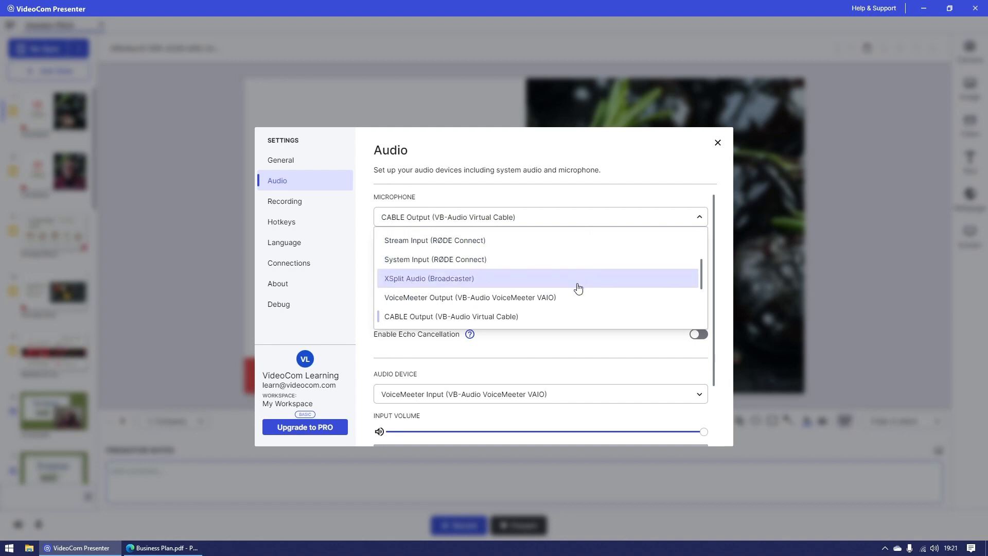
scroll(577, 325, up, 3)
scroll(547, 284, down, 2)
scroll(569, 269, up, 2)
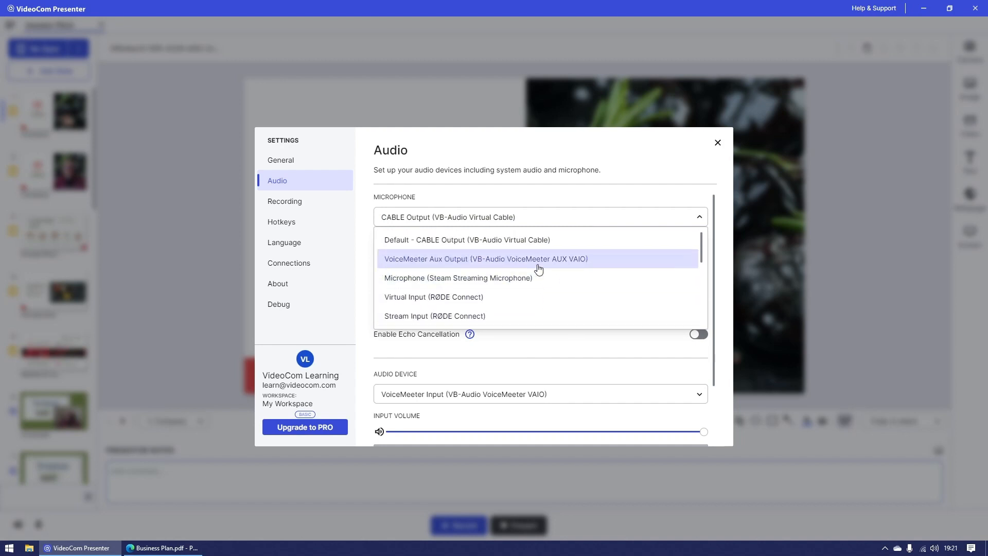
click(563, 243)
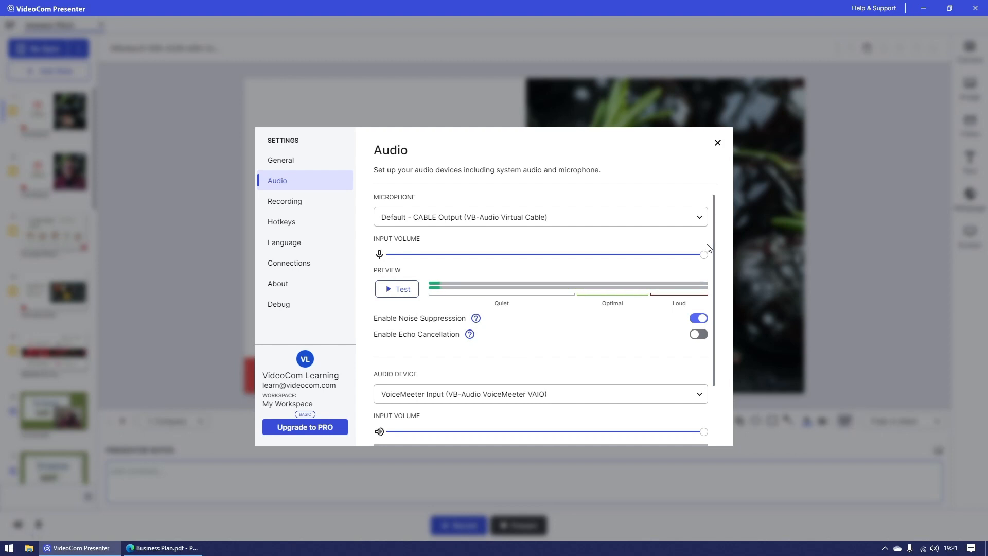
Step: Lower the microphone input volume to a little under half, and enable both noise suppression and echo cancellation
drag(704, 254, 493, 257)
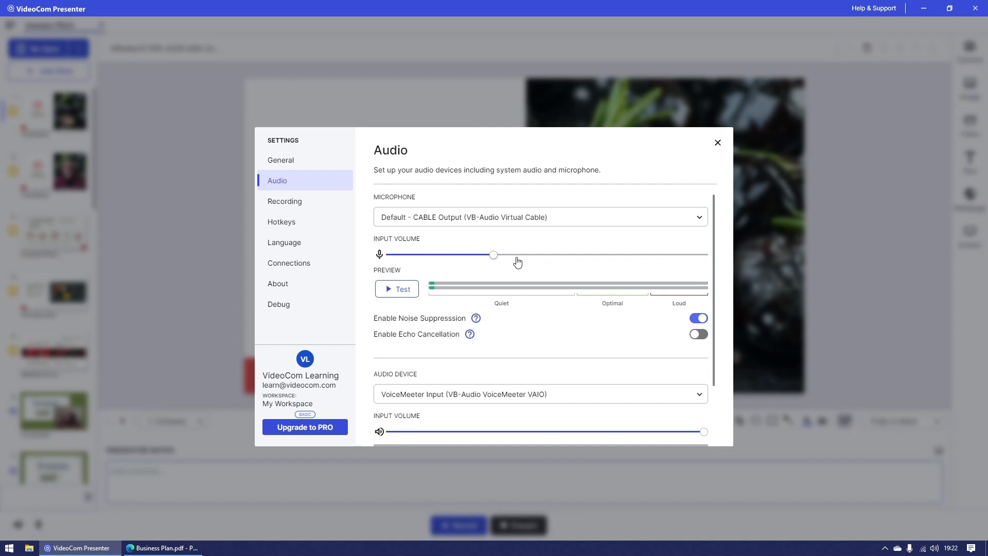
drag(493, 254, 519, 254)
click(694, 318)
click(696, 319)
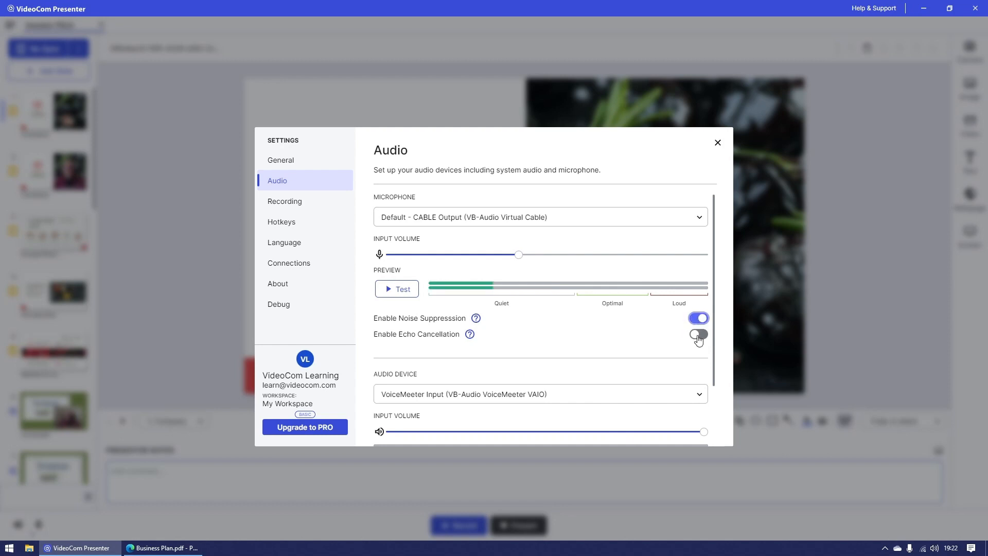
click(695, 335)
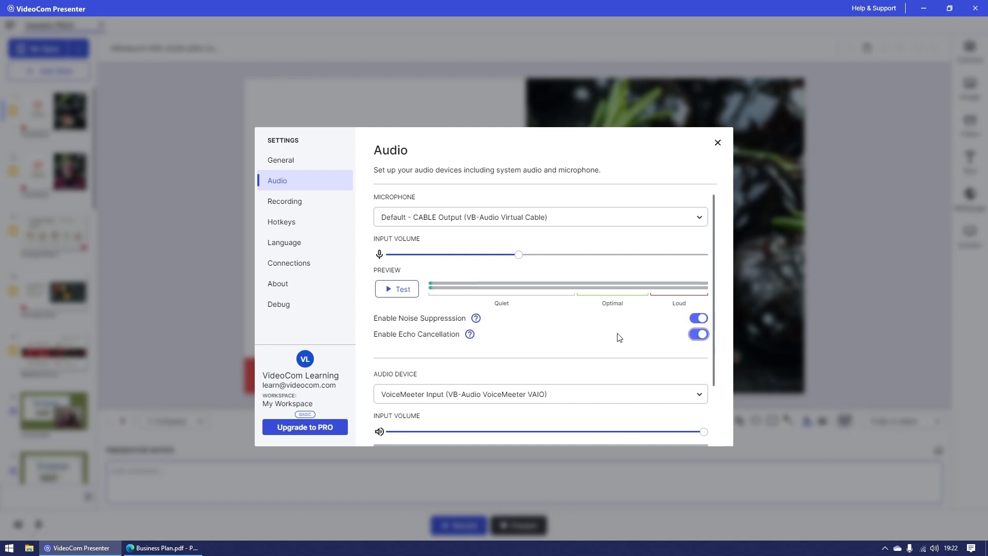
mouse_move(476, 320)
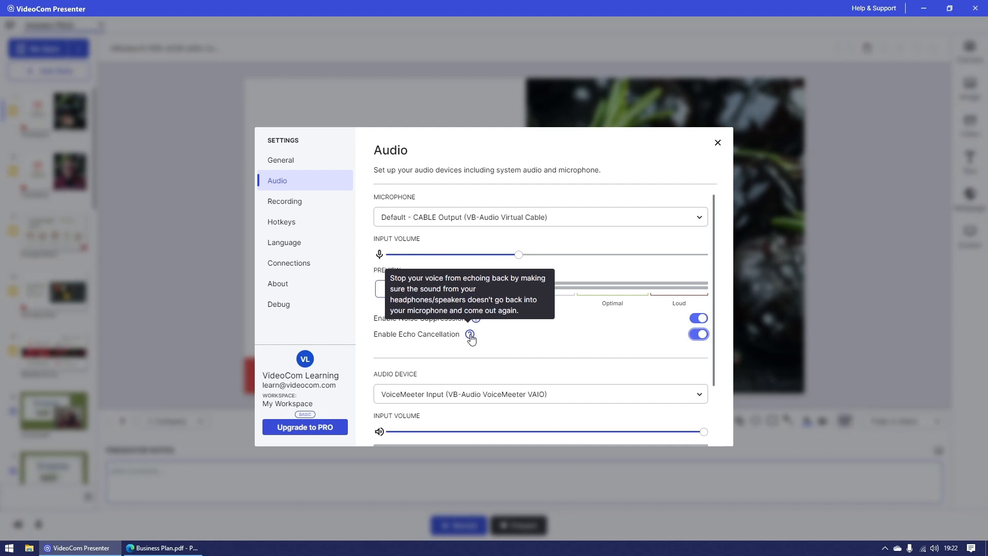
Step: Set the audio device to Default - VoiceMeeter Input (VB-Audio VoiceMeeter VAIO)
scroll(680, 327, down, 2)
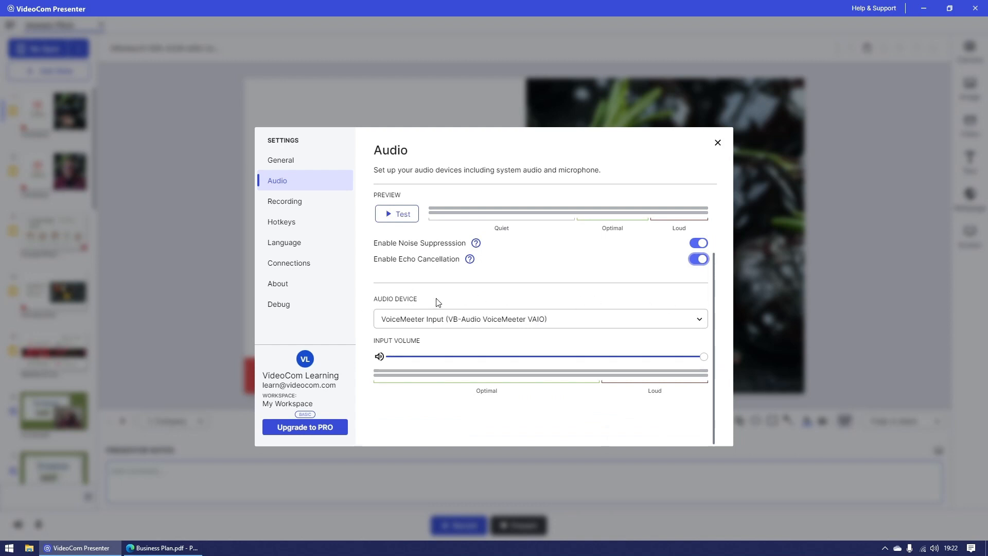
click(571, 323)
scroll(578, 364, down, 5)
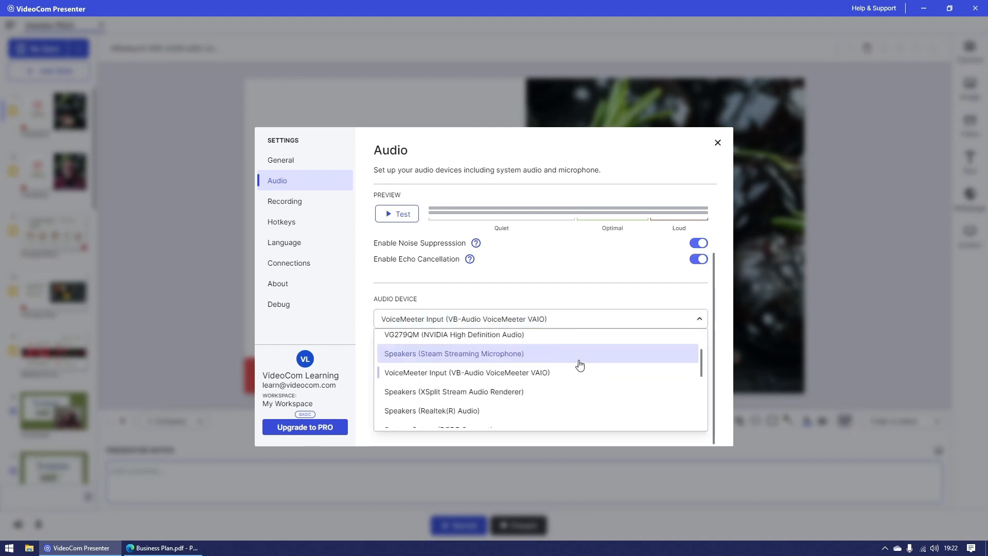
scroll(579, 371, down, 1)
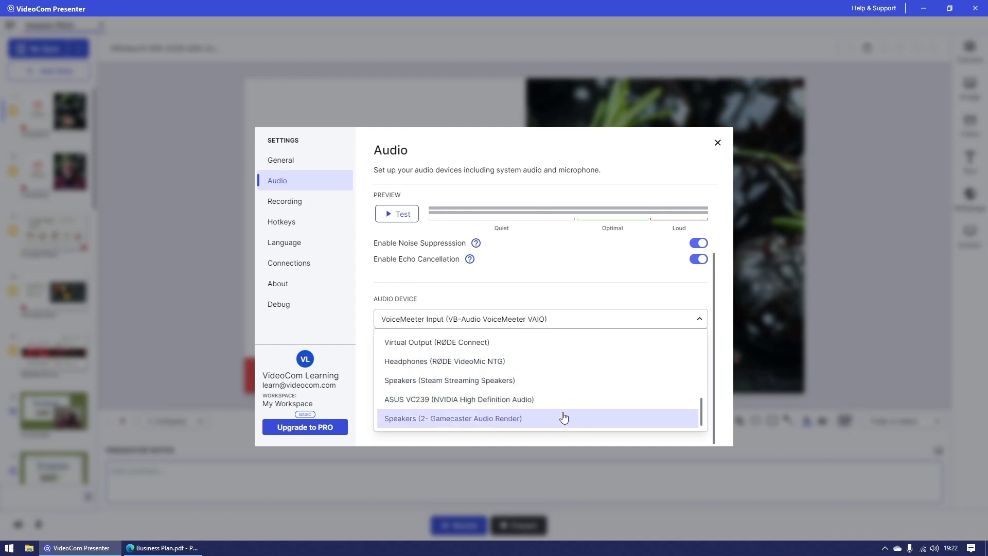
scroll(564, 415, up, 4)
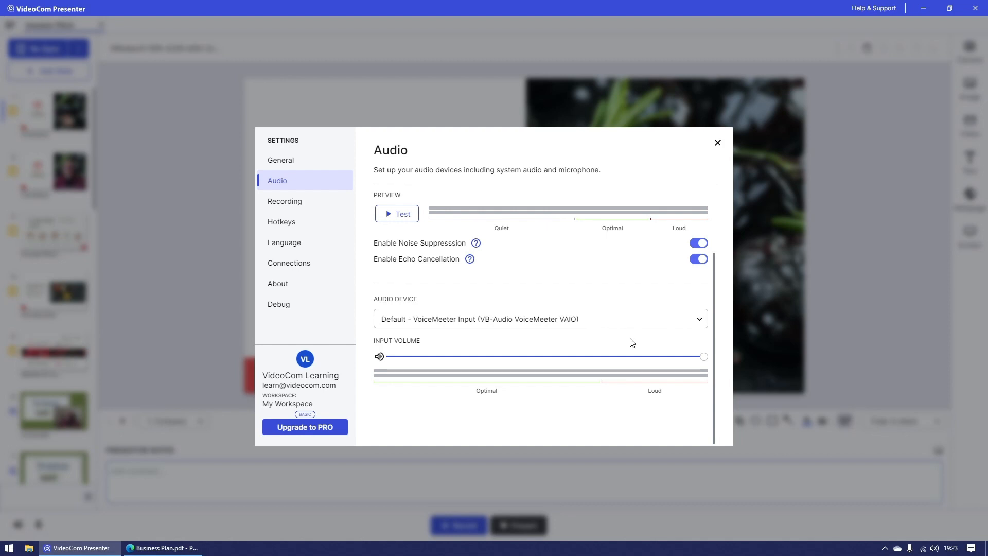
scroll(633, 342, up, 2)
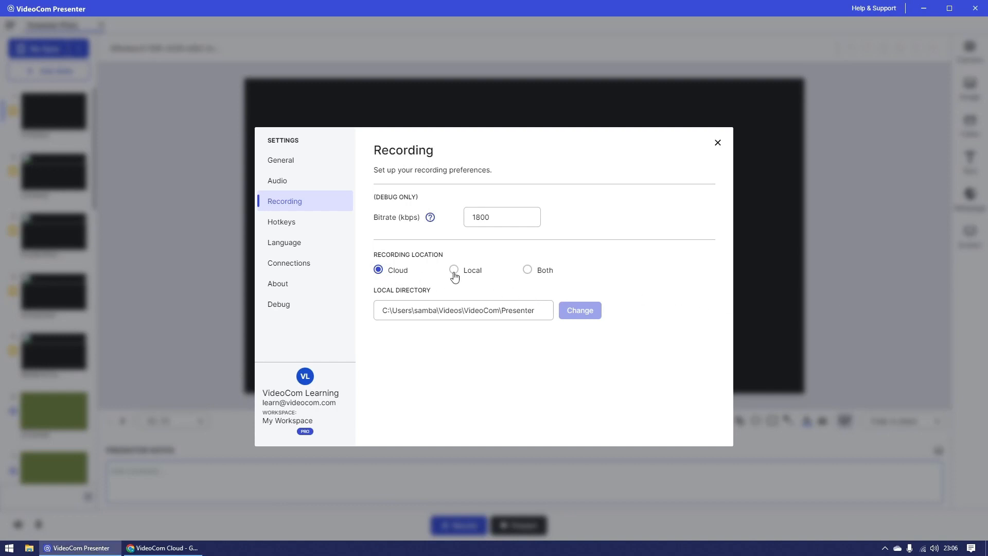
Step: Try the Local and Both recording locations in the recording settings, and return to Cloud
click(454, 271)
click(528, 271)
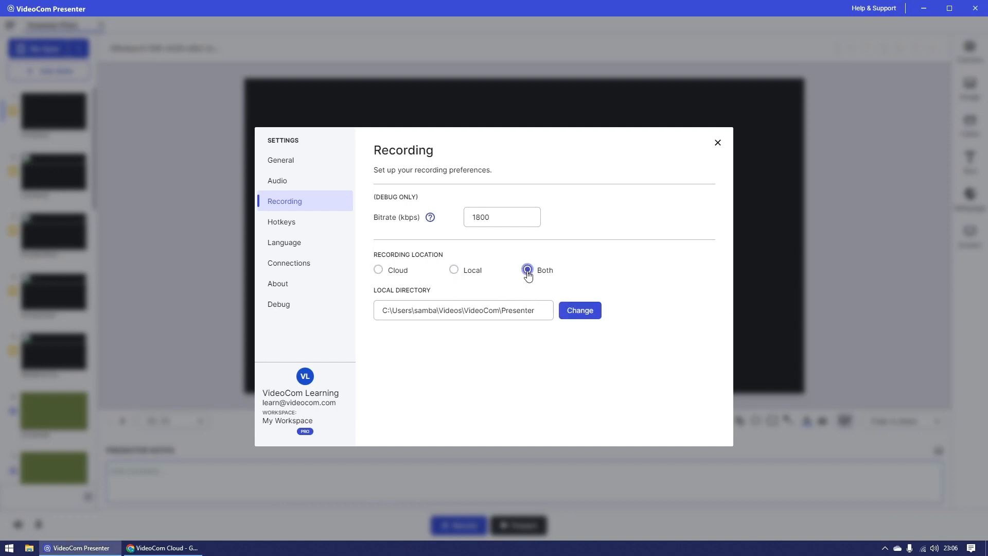
click(377, 273)
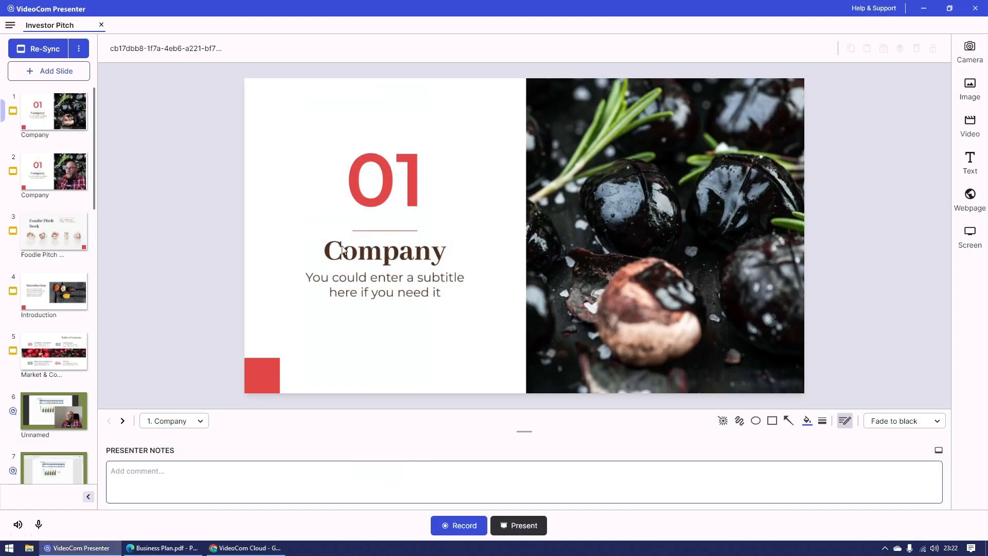
Step: Open the recording settings, try the available recording locations and set the location to Local
click(15, 28)
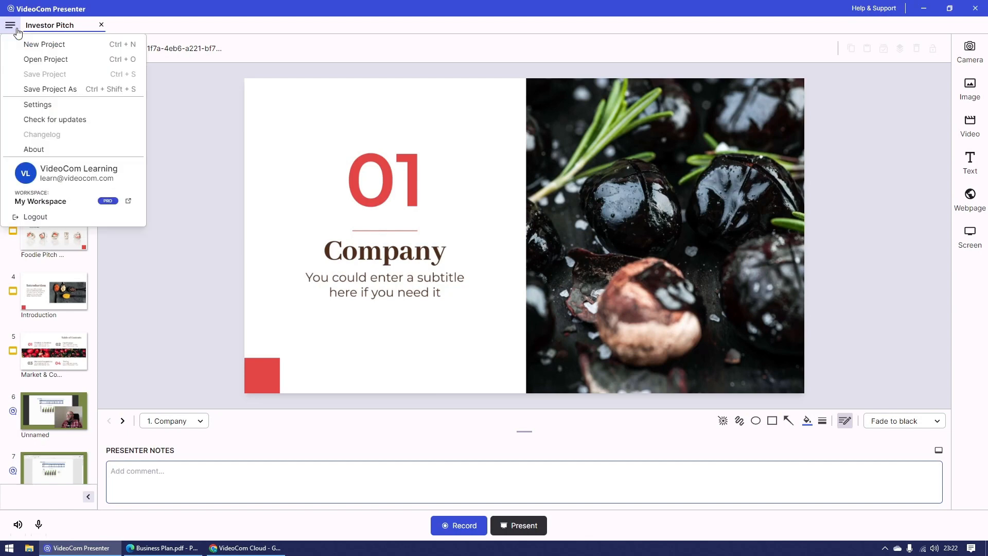
click(67, 105)
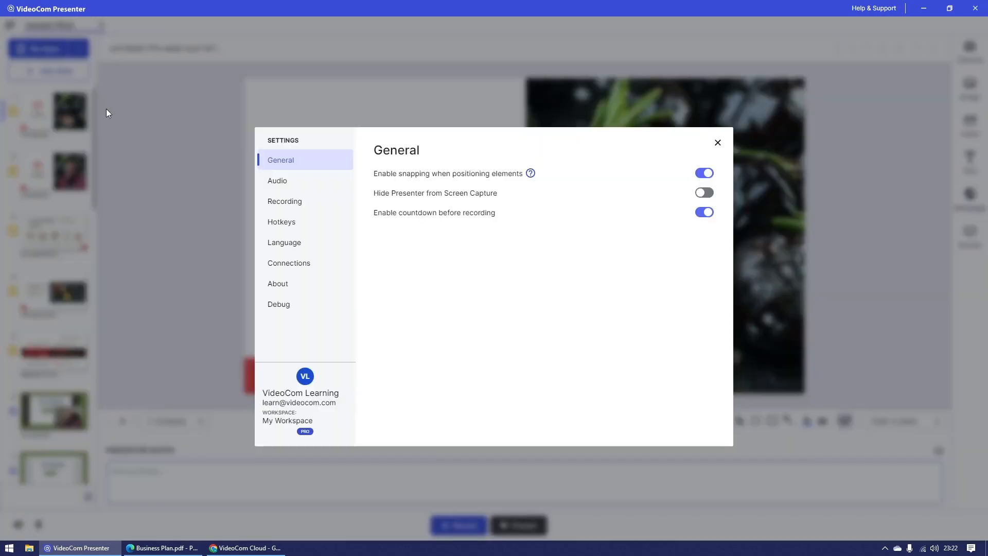
click(329, 206)
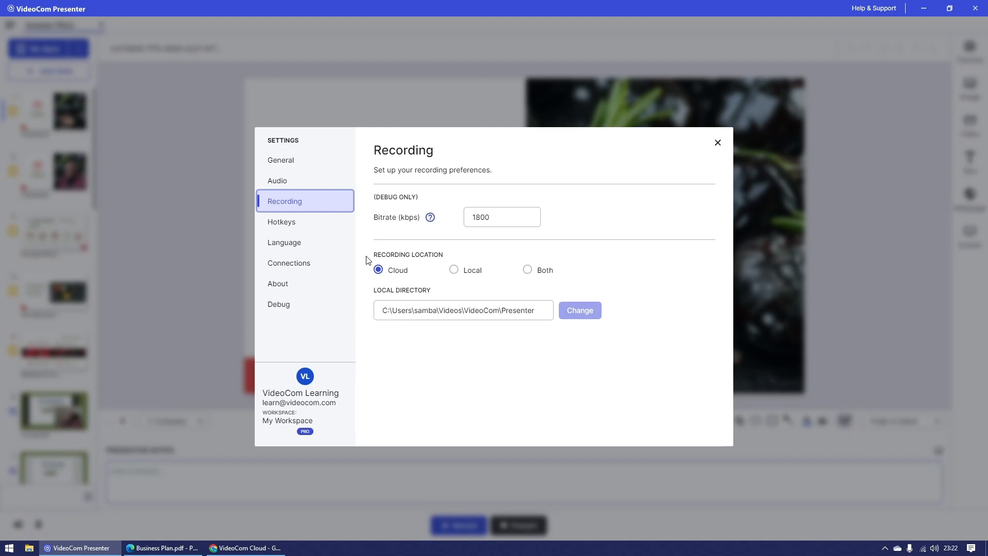
click(455, 271)
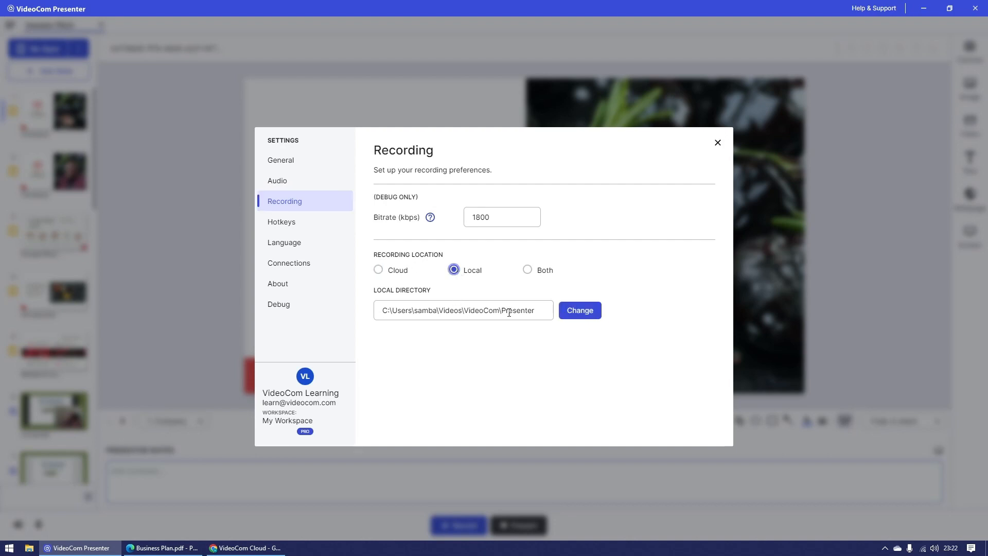
click(379, 272)
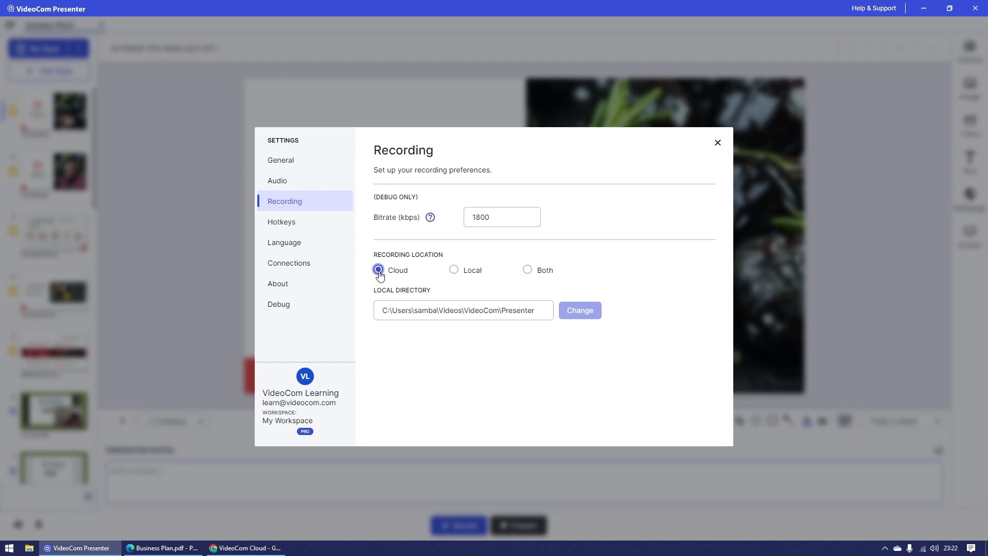
click(529, 273)
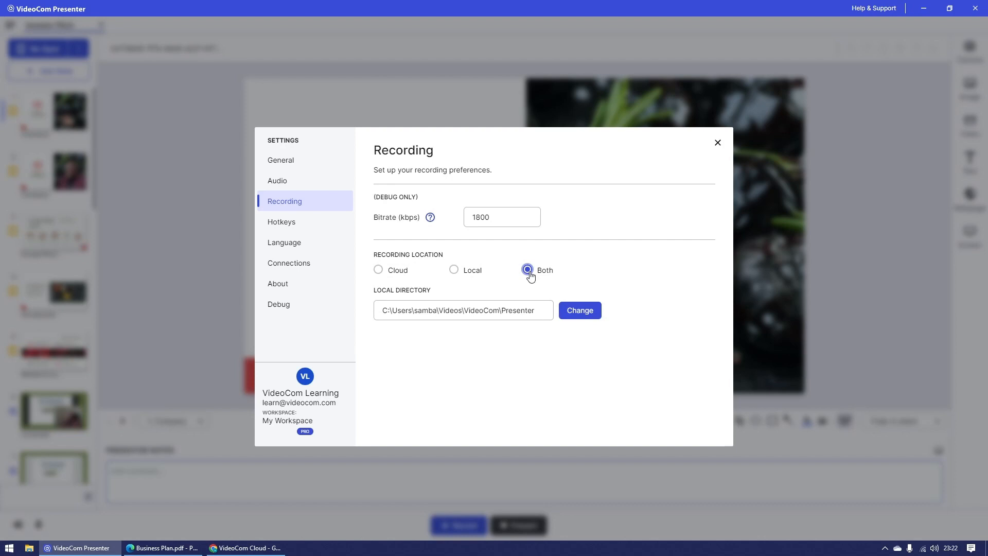
click(453, 275)
Step: Change the local recording directory to the New Media Location folder in Documents, and set the recording location to Both
click(597, 312)
scroll(59, 124, up, 1)
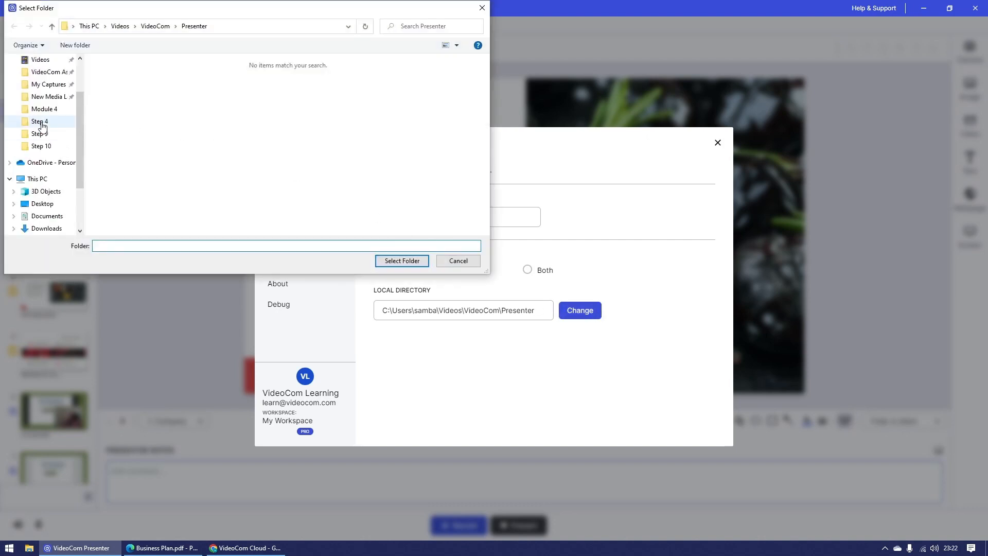
click(57, 100)
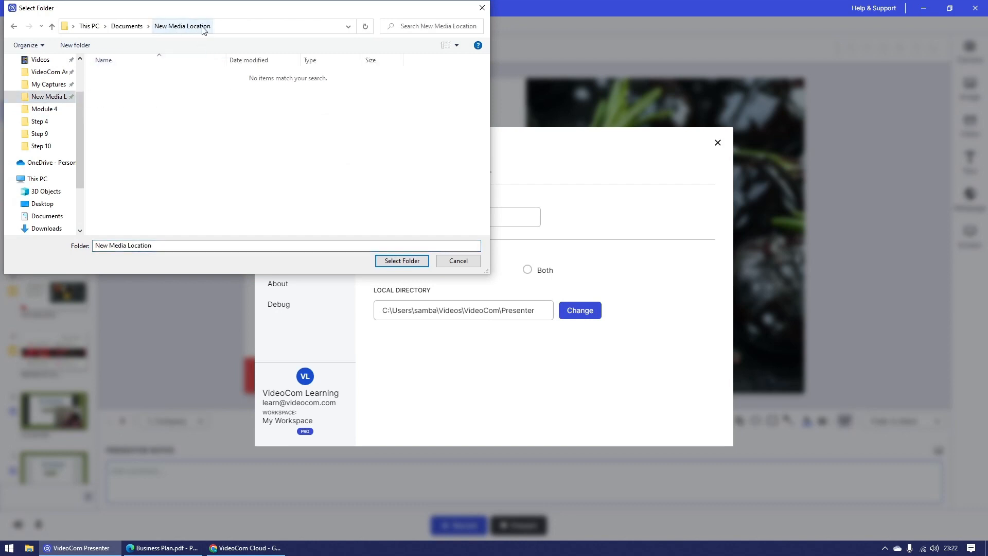
click(419, 261)
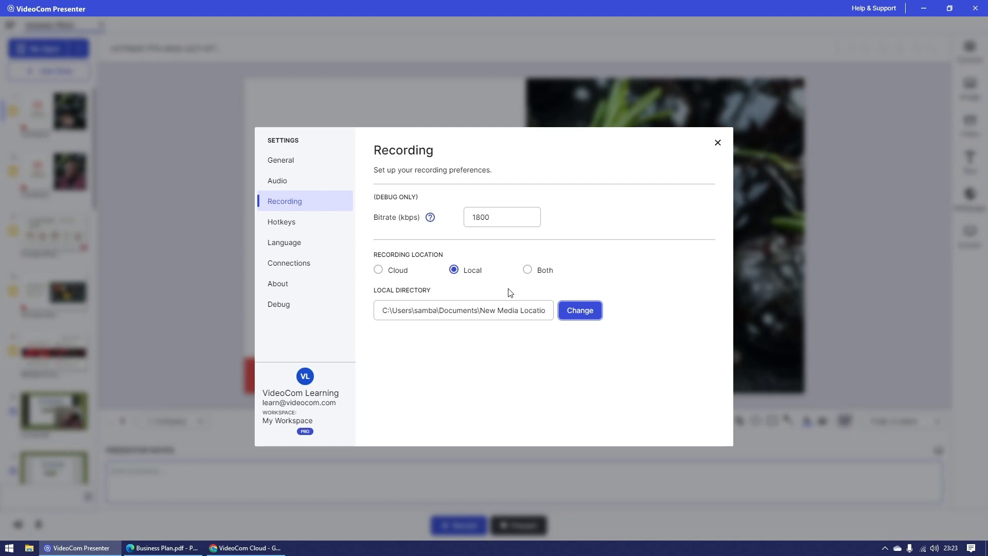
click(526, 269)
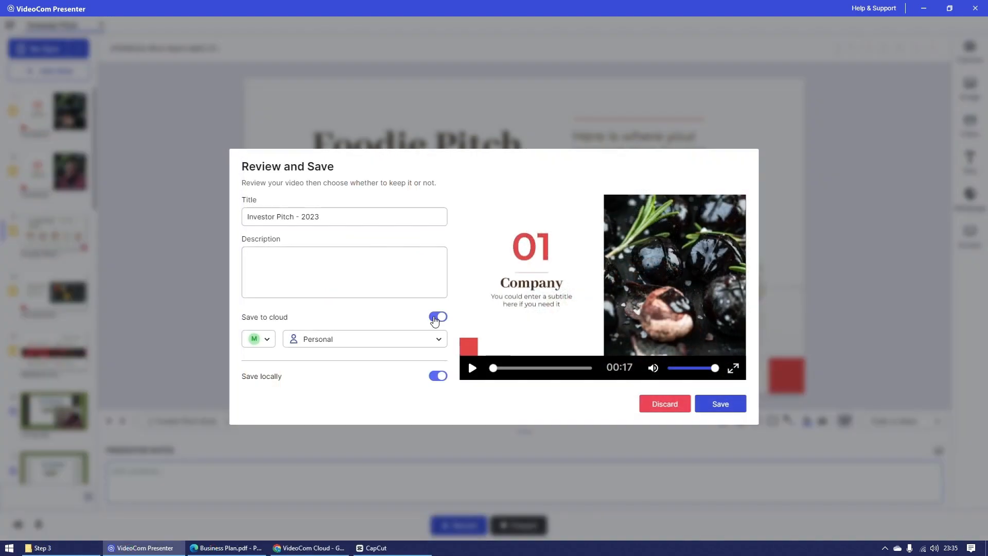
Step: Save the Investor Pitch - 2023 recording both to the personal cloud space and locally
click(438, 377)
click(437, 378)
click(730, 411)
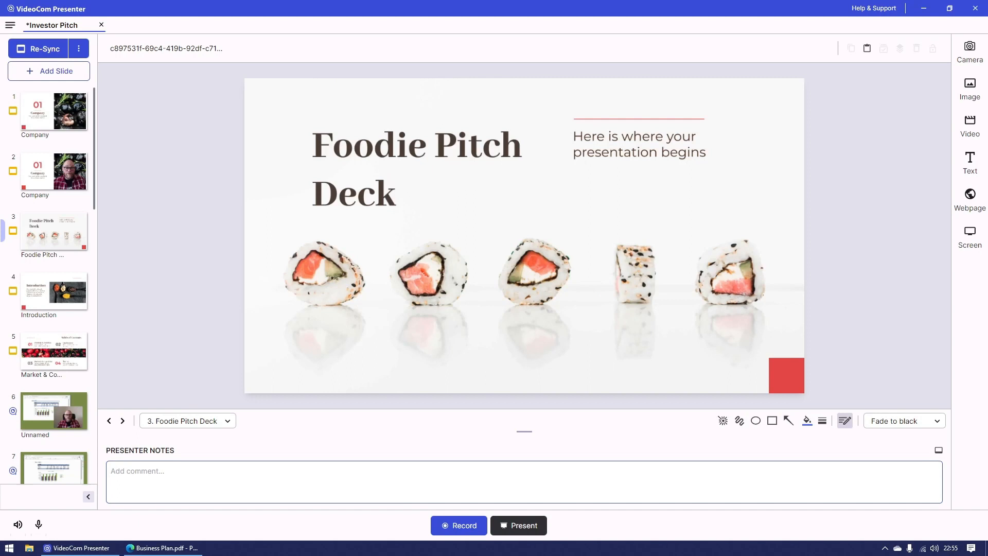
Step: Go forward from the Foodie Pitch Deck slide to Introduction and back, twice
click(857, 327)
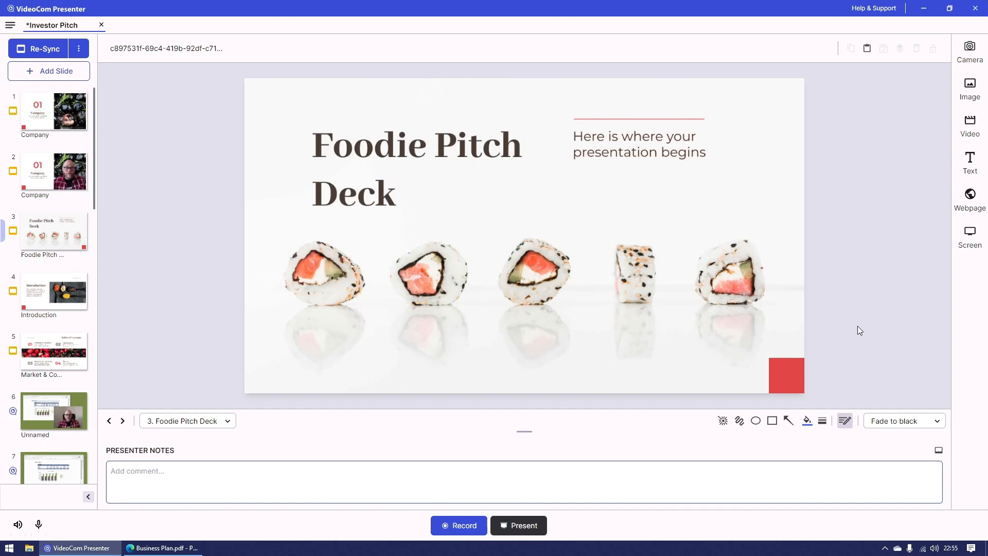
click(123, 423)
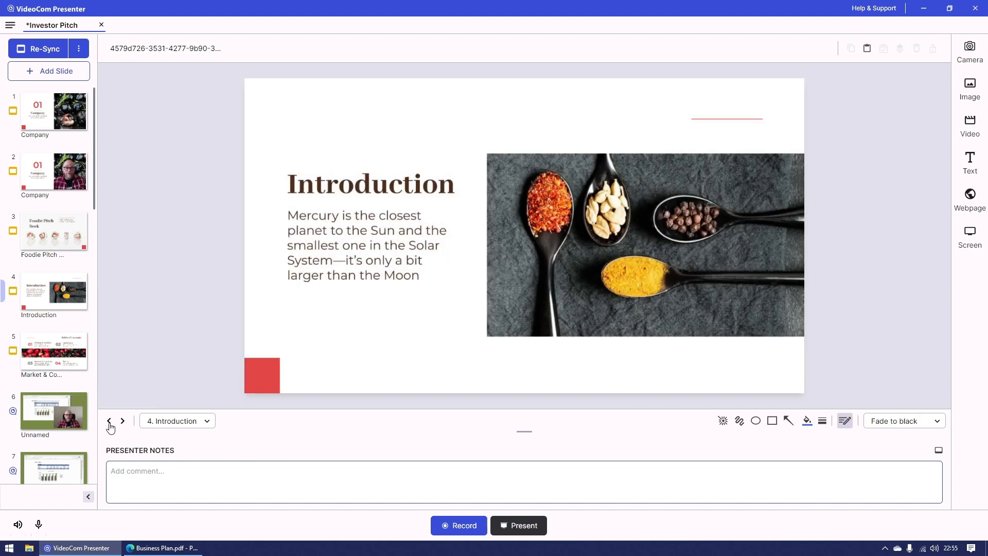
click(109, 420)
key(Page_Down)
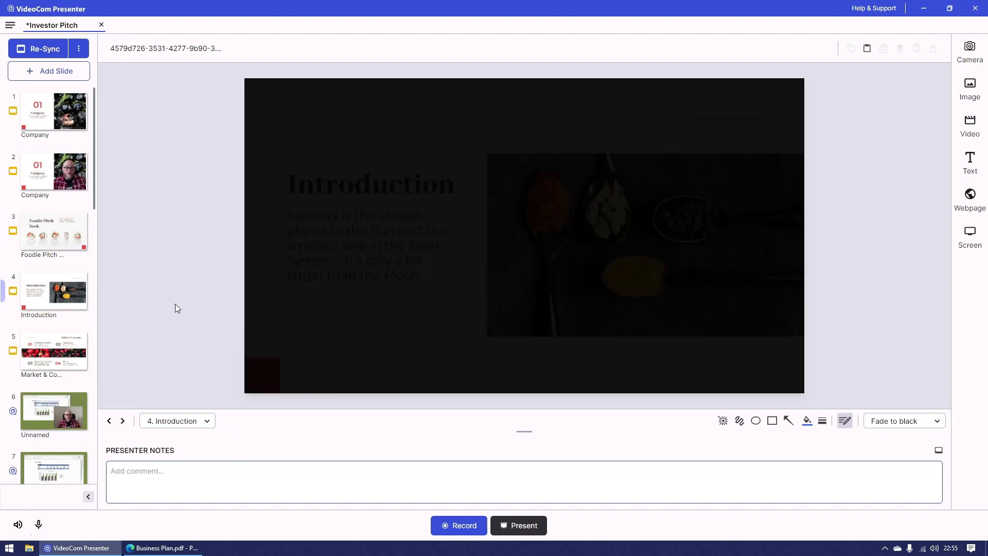
key(Page_Up)
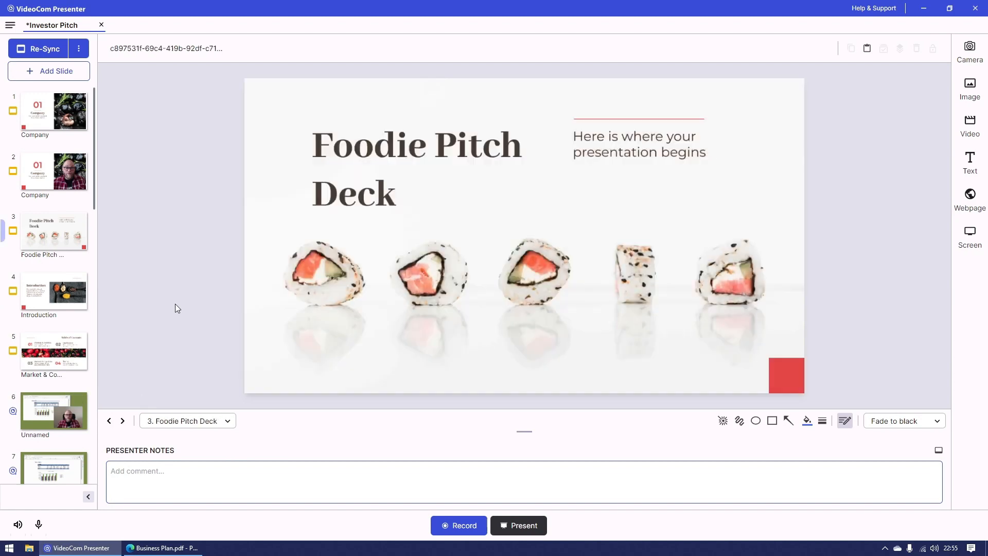
Step: In the hotkey settings, assign the annotation hotkeys A to Laser Pointer, S to Freehand and D to Circle
click(10, 25)
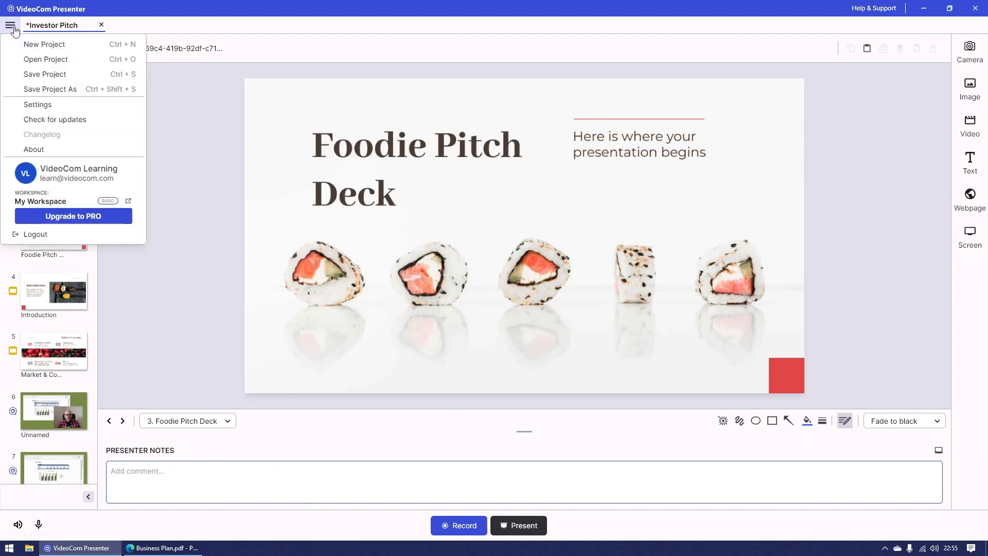
click(55, 105)
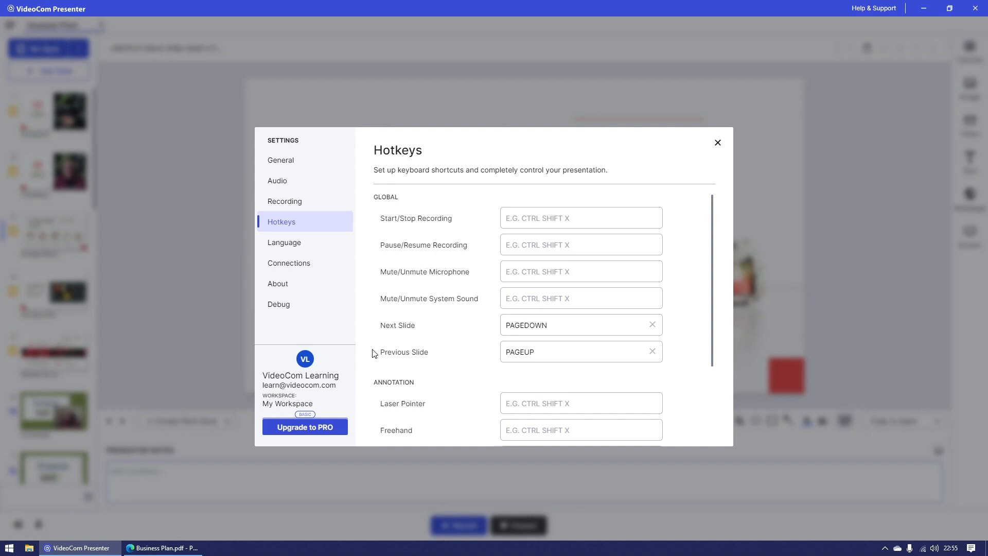
scroll(472, 359, down, 1)
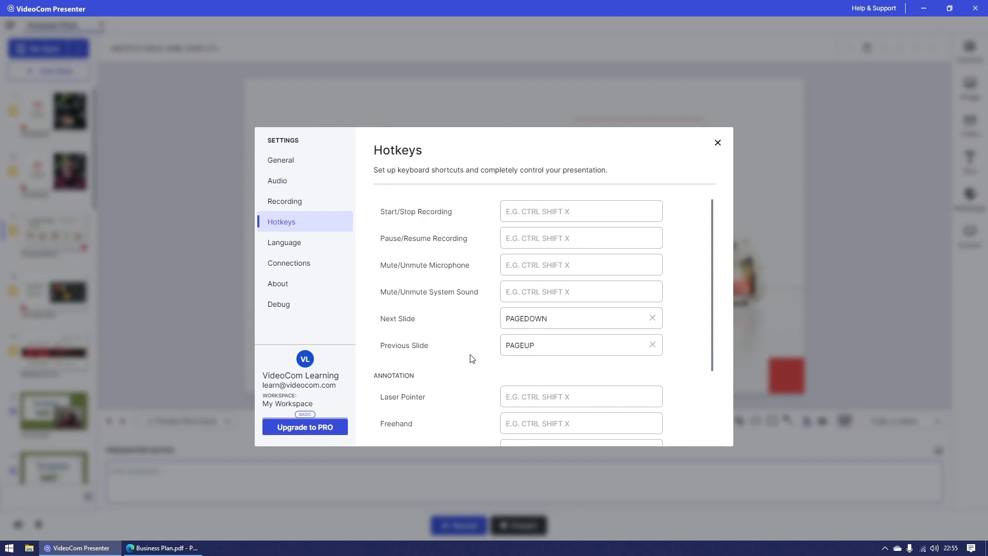
scroll(471, 355, down, 1)
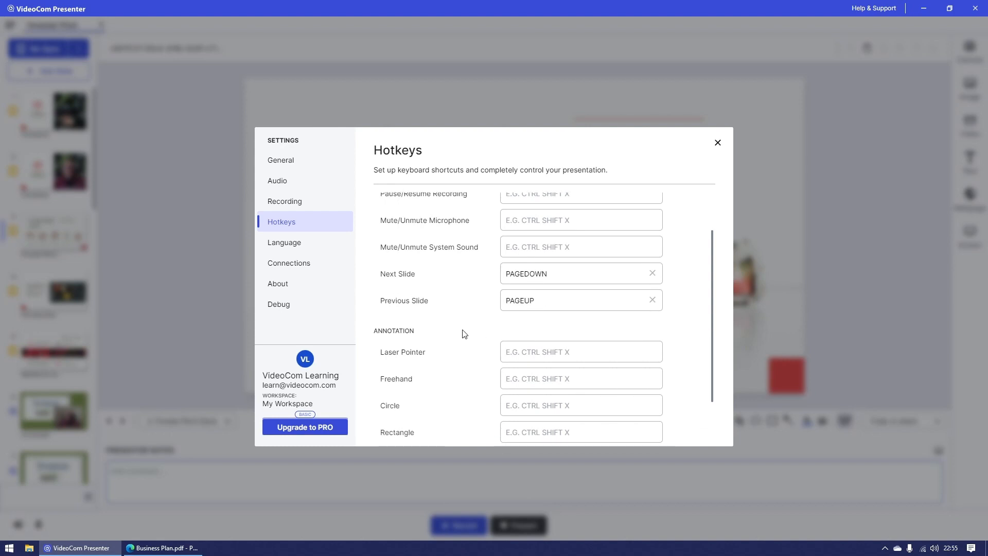
scroll(465, 334, down, 1)
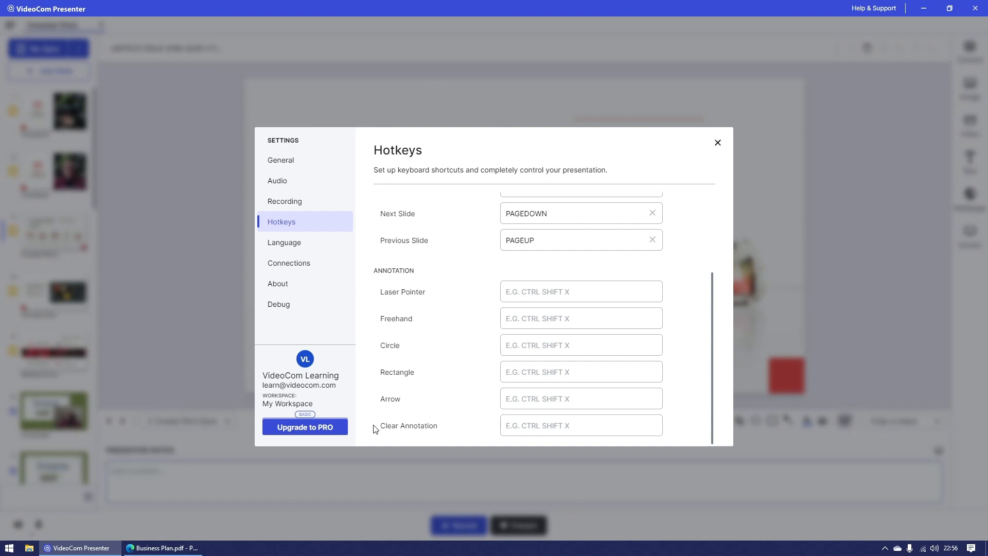
click(548, 297)
key(a)
click(552, 321)
key(s)
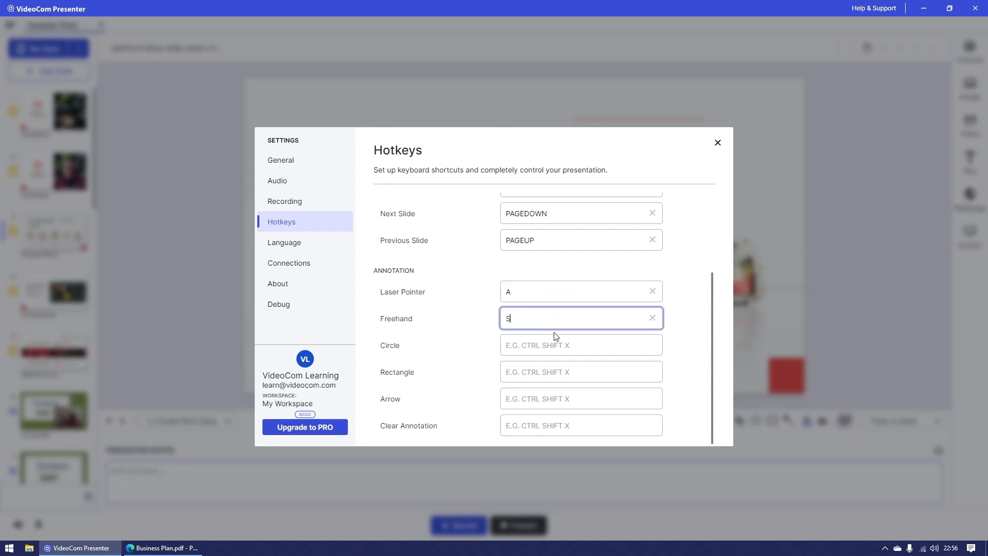
click(557, 347)
key(d)
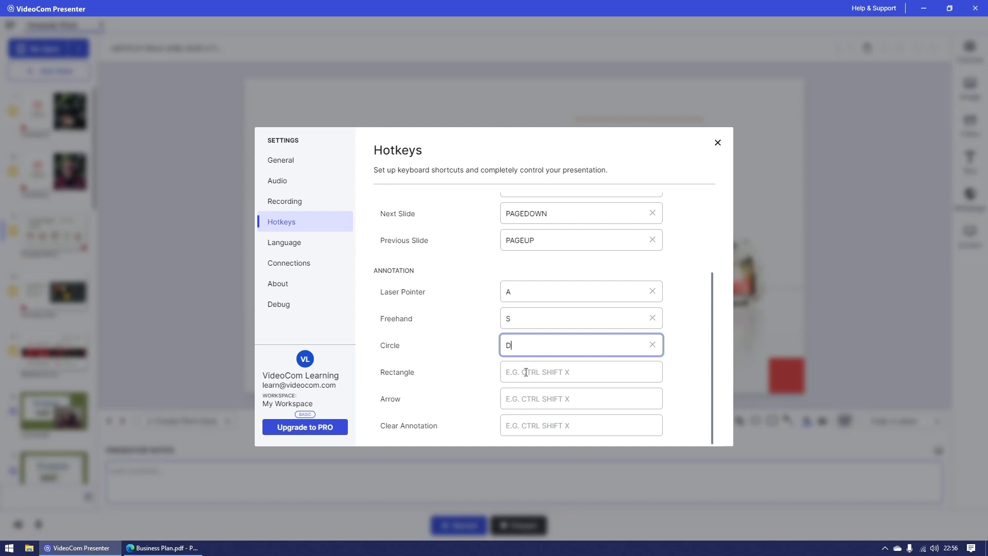
Step: Assign the annotation hotkeys Ctrl Q to Rectangle and Ctrl W to Arrow
click(525, 371)
key(ctrl+q)
click(531, 399)
key(ctrl+w)
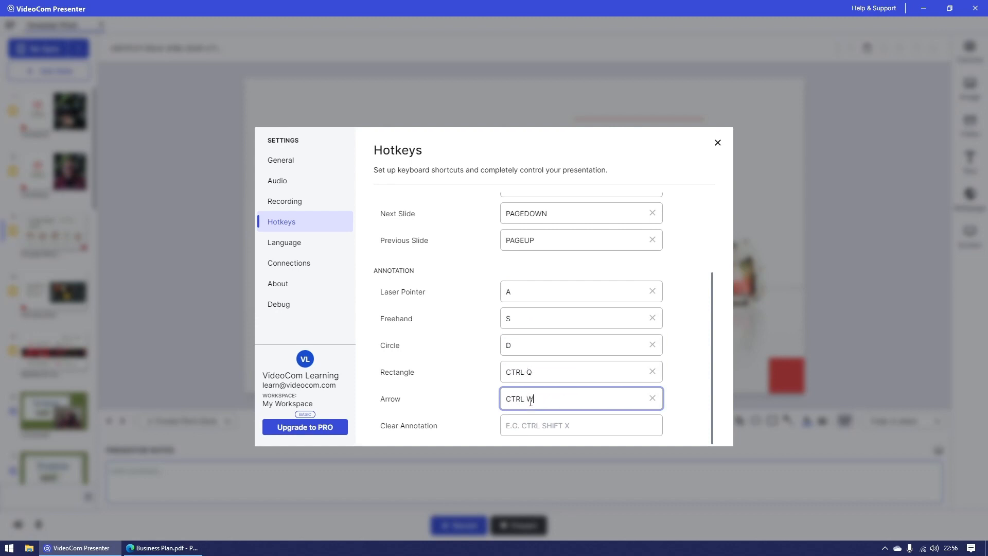
click(472, 404)
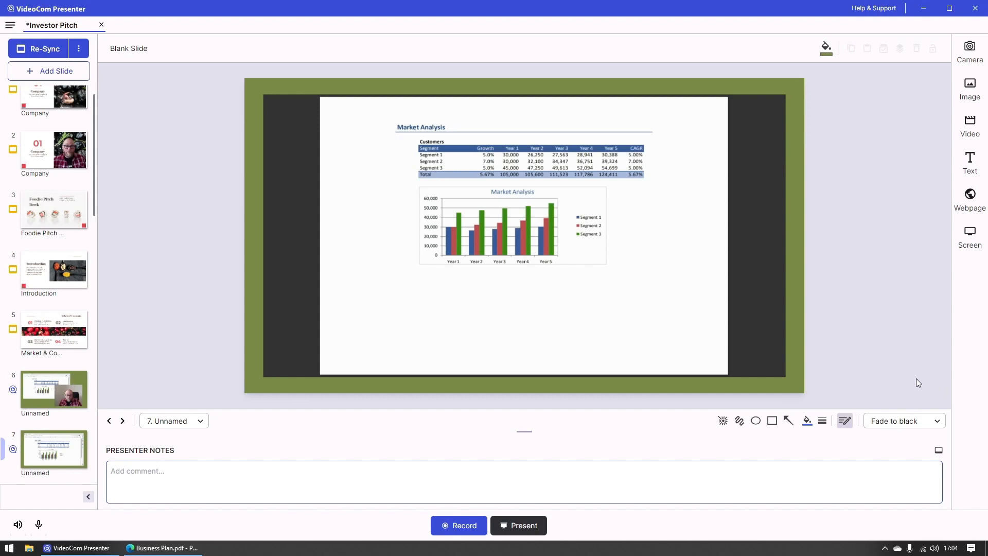
Step: Try the Fade slide transition and preview it on the Problem and Our Solutions slides, returning to slide 7
click(933, 427)
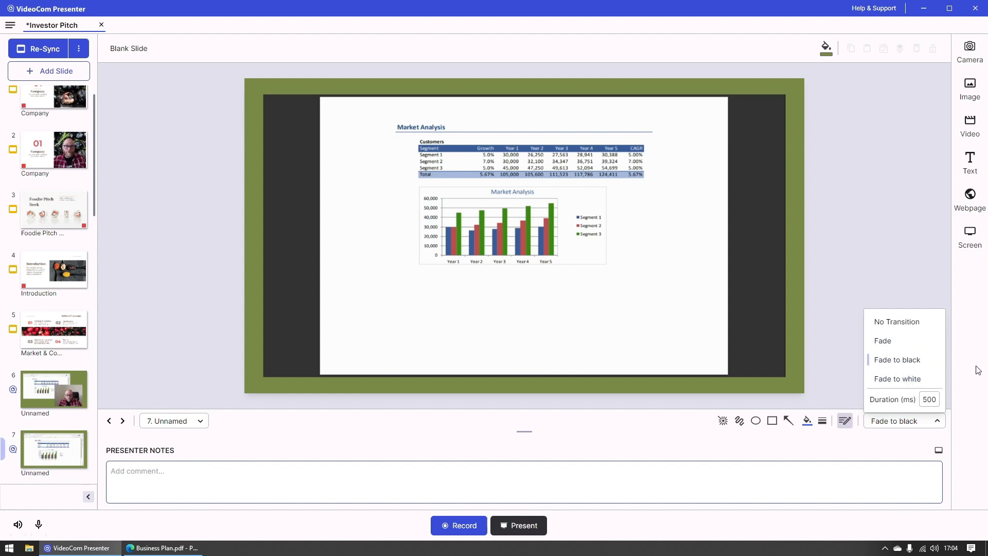
click(934, 341)
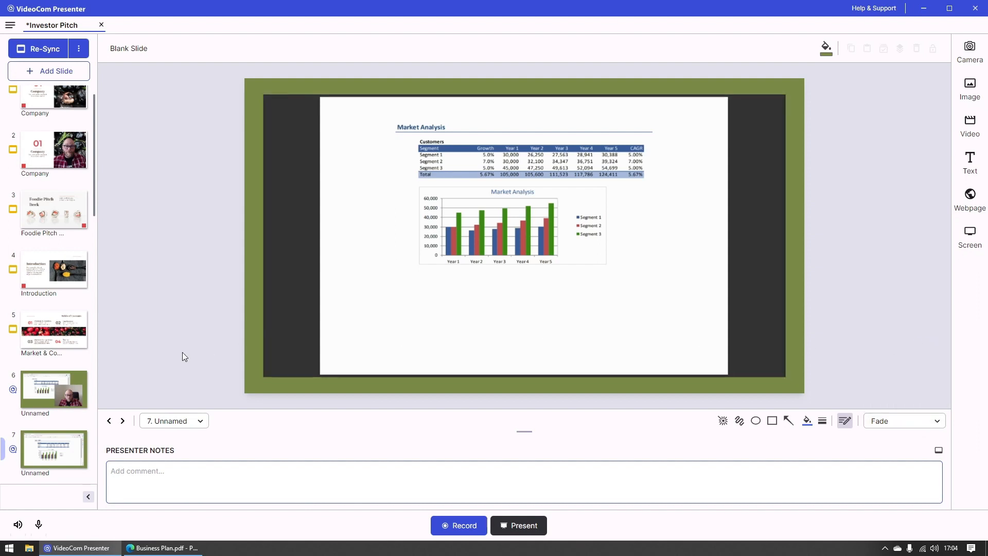
scroll(72, 360, down, 3)
click(75, 358)
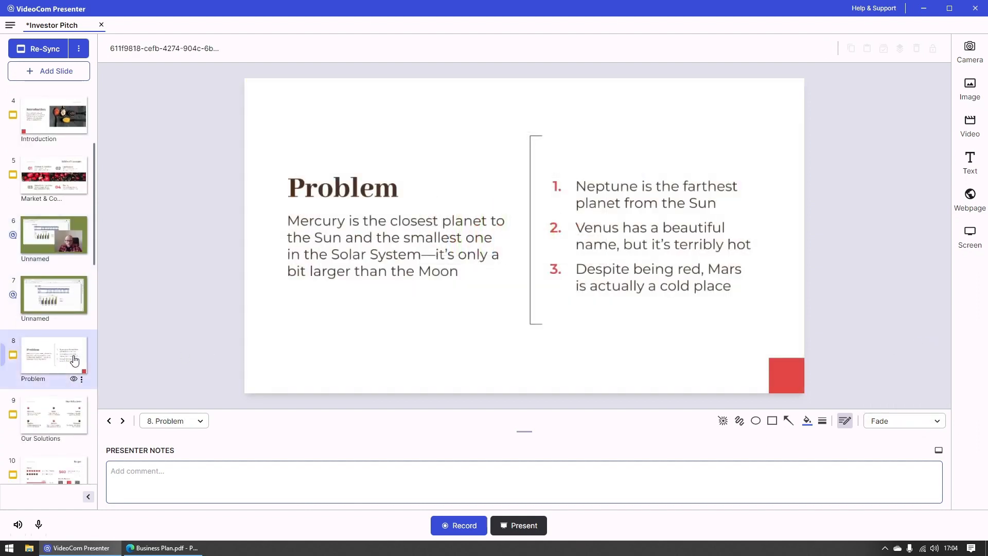
click(64, 399)
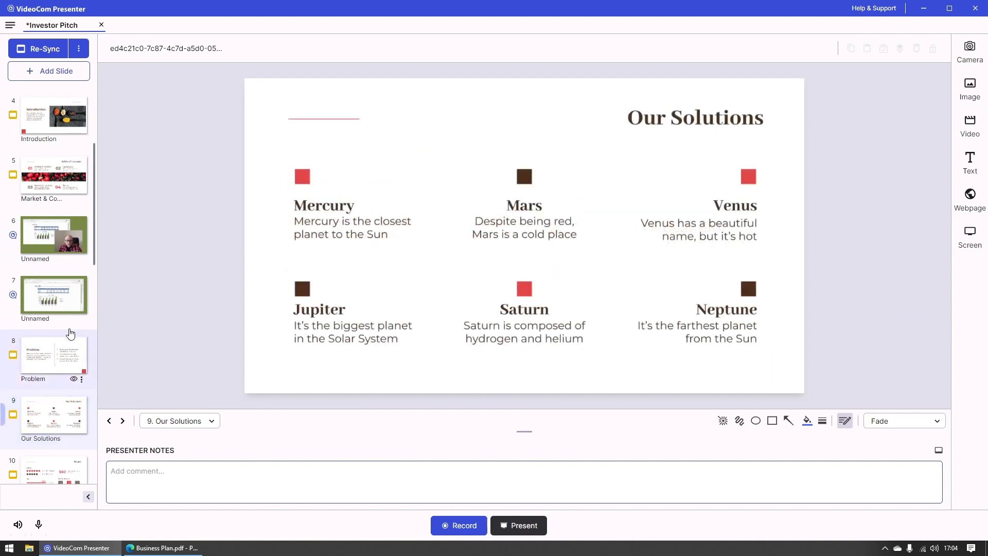
click(68, 322)
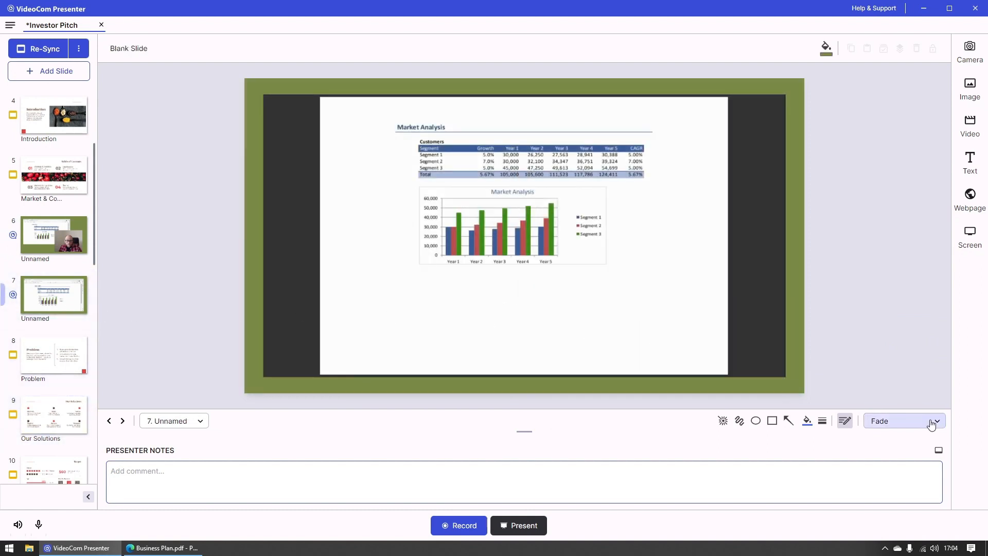
Step: Try the Fade to white transition and preview it across slides 8 and 9, returning to slide 7
click(932, 425)
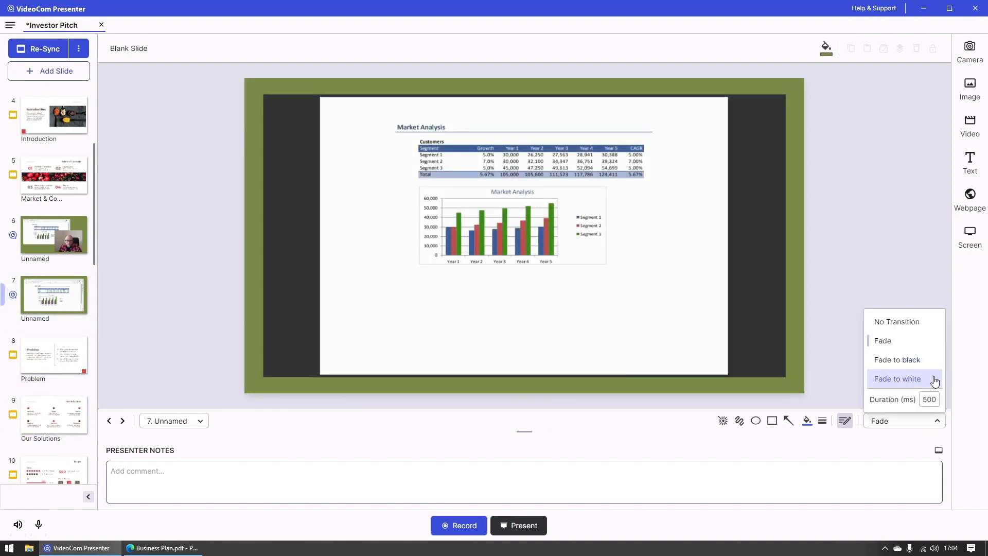
click(934, 380)
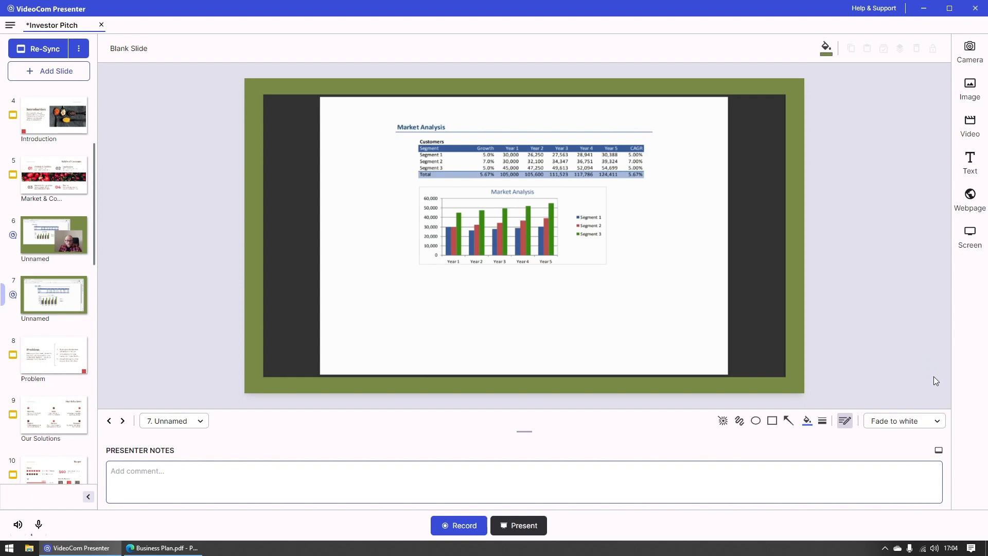
click(65, 348)
click(65, 409)
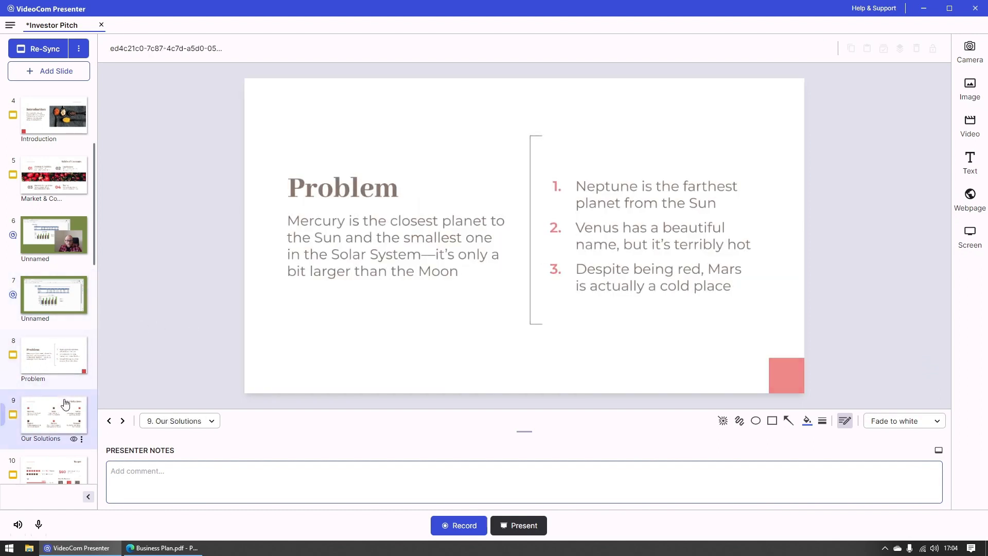
click(71, 290)
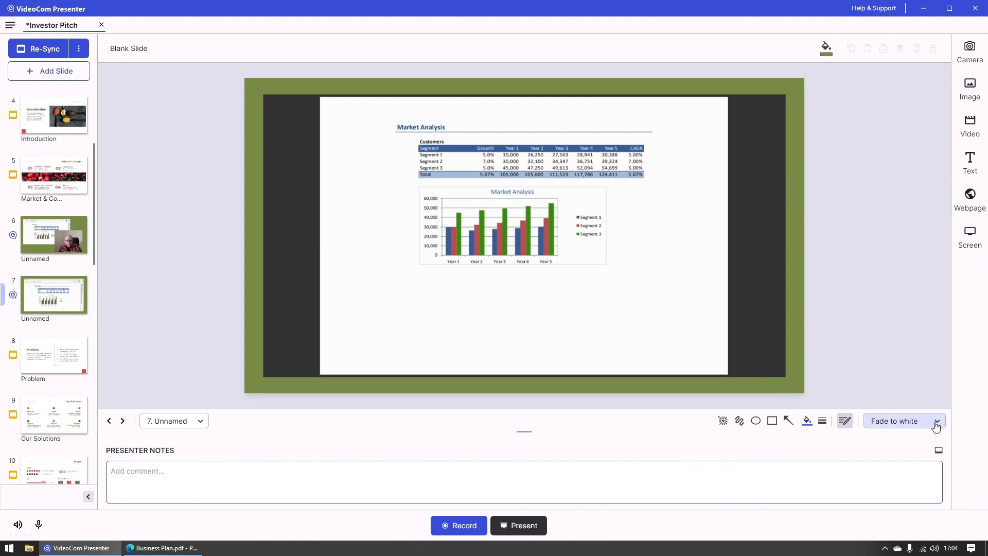
Step: Set the slide transition to Fade to black and preview it on slides 8 and 9, returning to slide 7
click(935, 426)
click(925, 362)
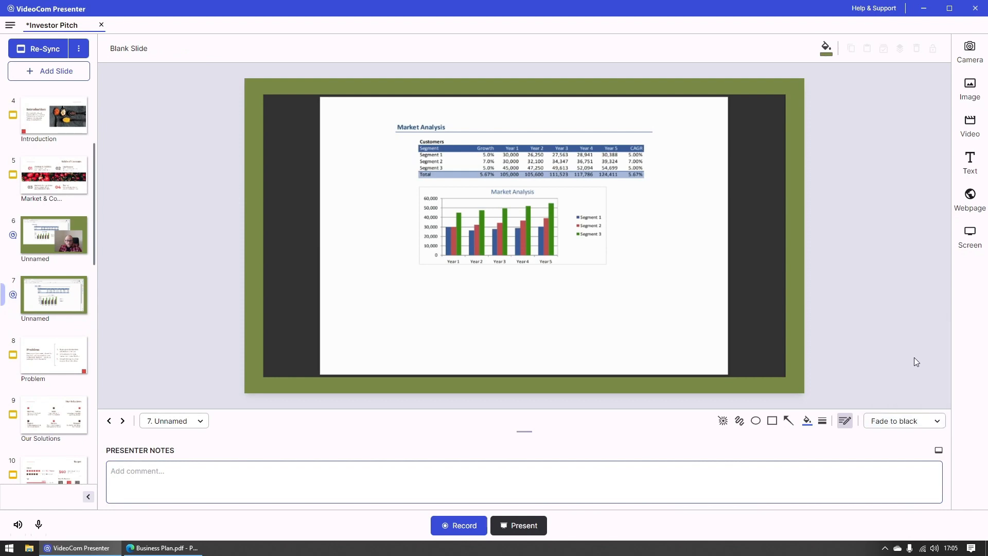
click(57, 362)
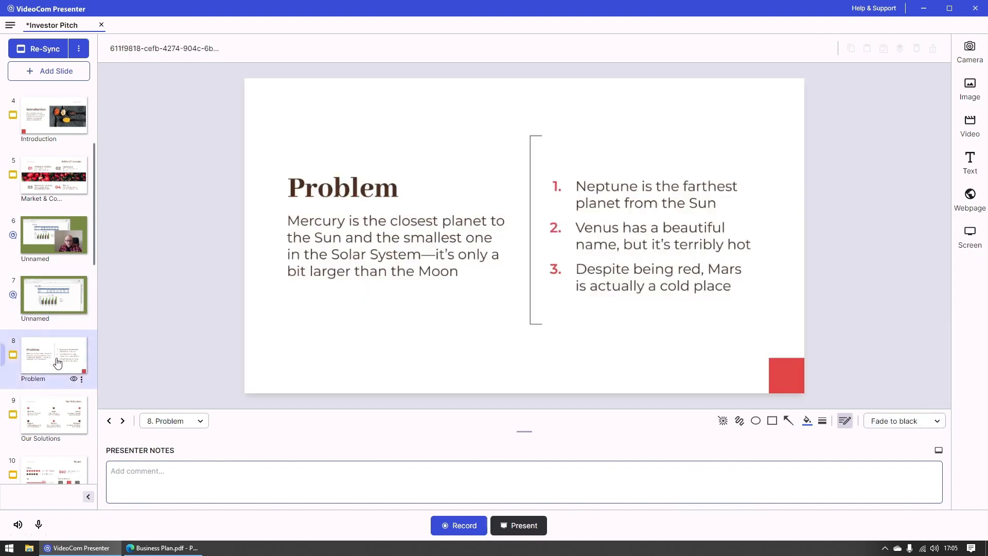
click(57, 410)
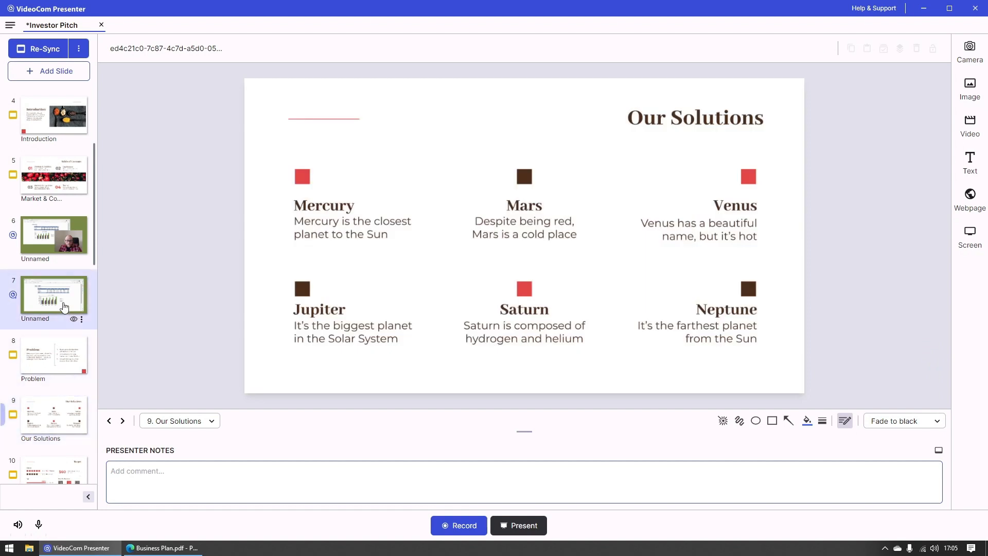
click(64, 307)
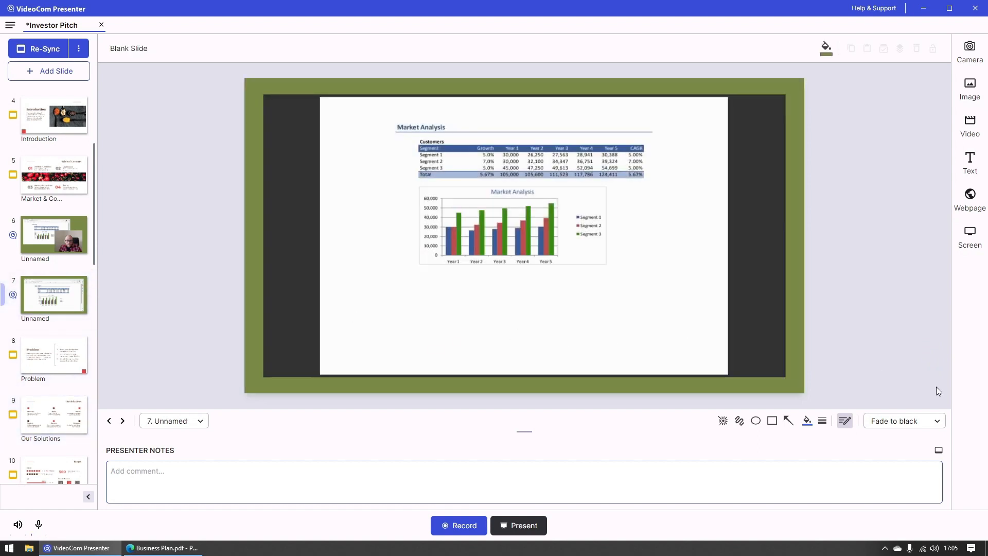
Step: Change the duration of the Fade to black transition and preview it on the Problem and Our Solutions slides, returning to slide 7
click(938, 421)
double_click(933, 403)
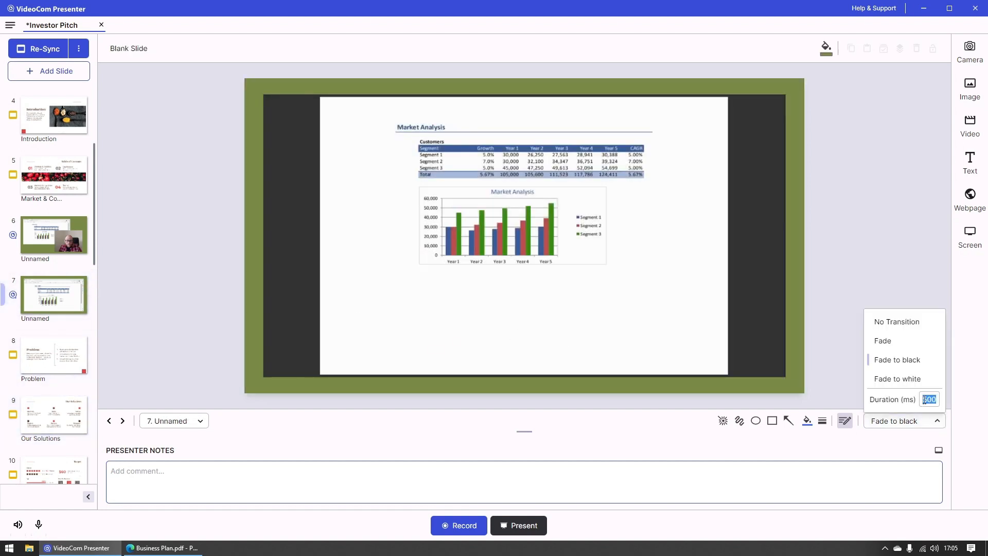
click(929, 401)
drag(927, 401, 919, 401)
text(10)
click(949, 398)
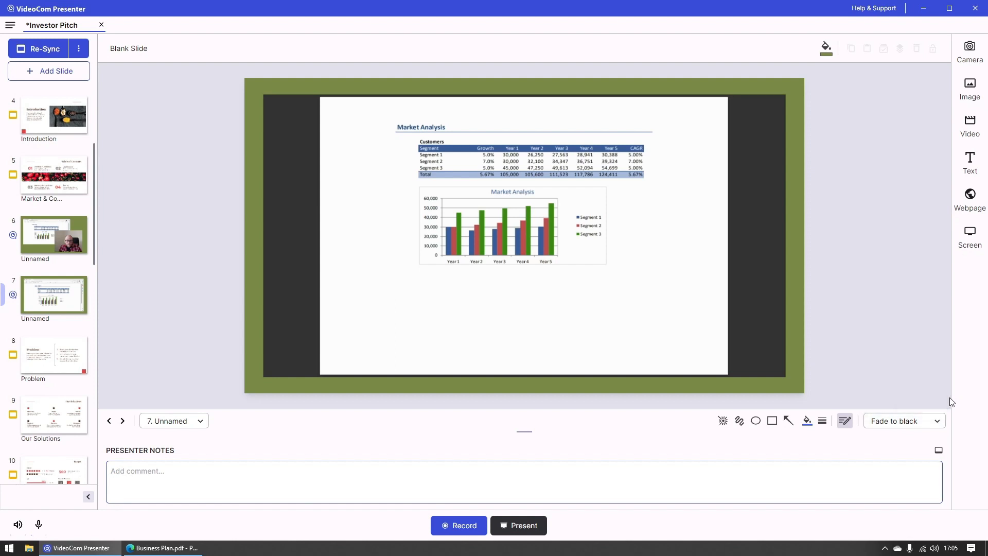
click(22, 344)
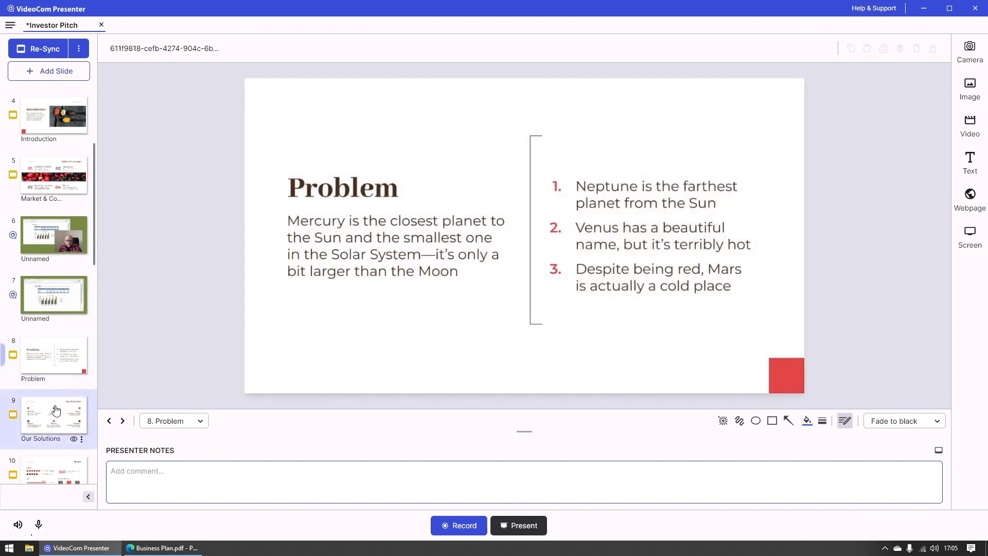
click(55, 410)
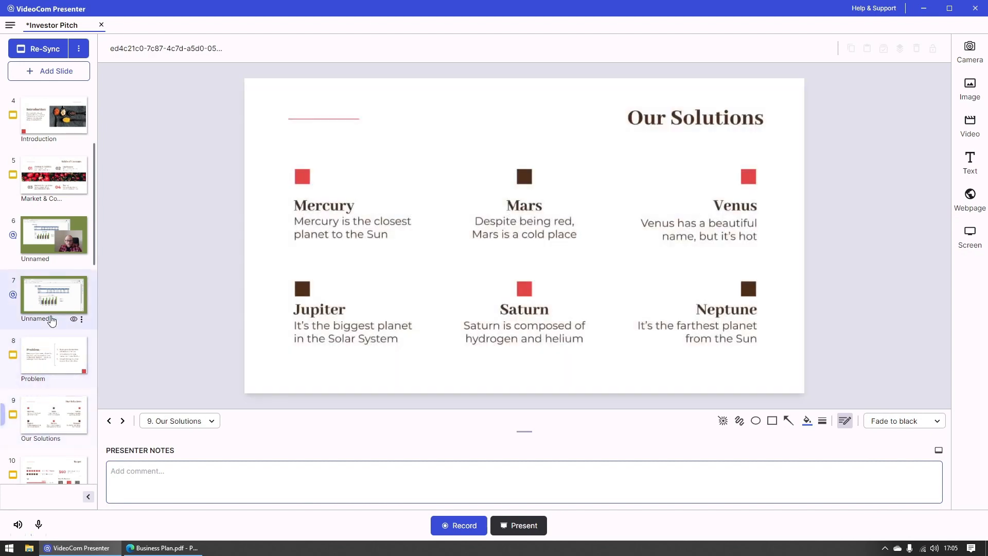
click(52, 309)
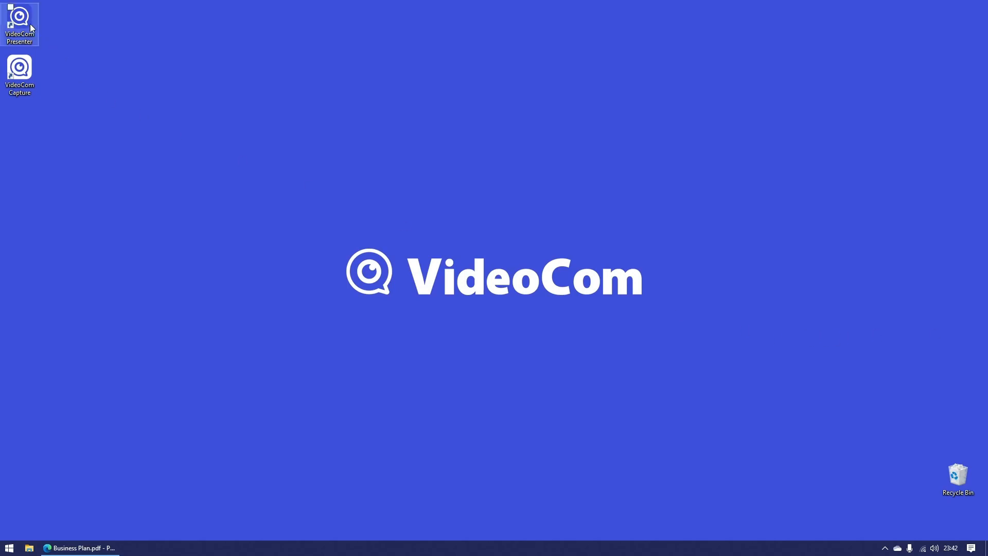
Step: Launch VideoCom Presenter and open the saved Investor Pitch project
double_click(20, 19)
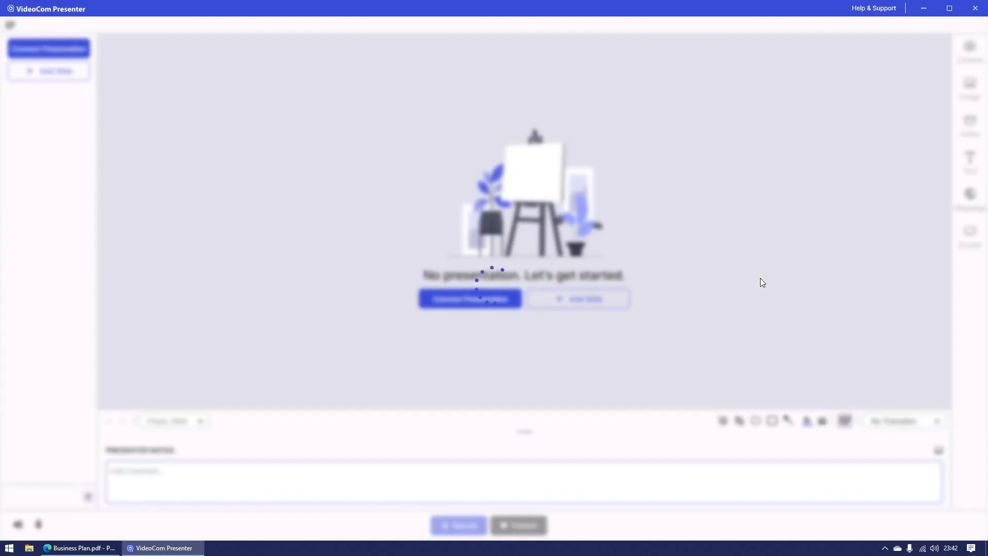
click(10, 24)
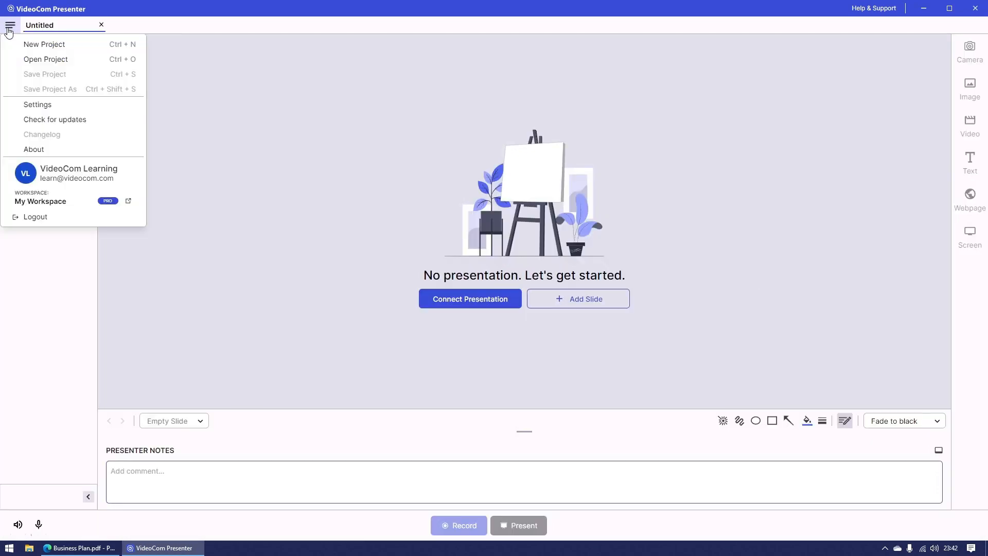
click(39, 57)
click(125, 85)
click(404, 261)
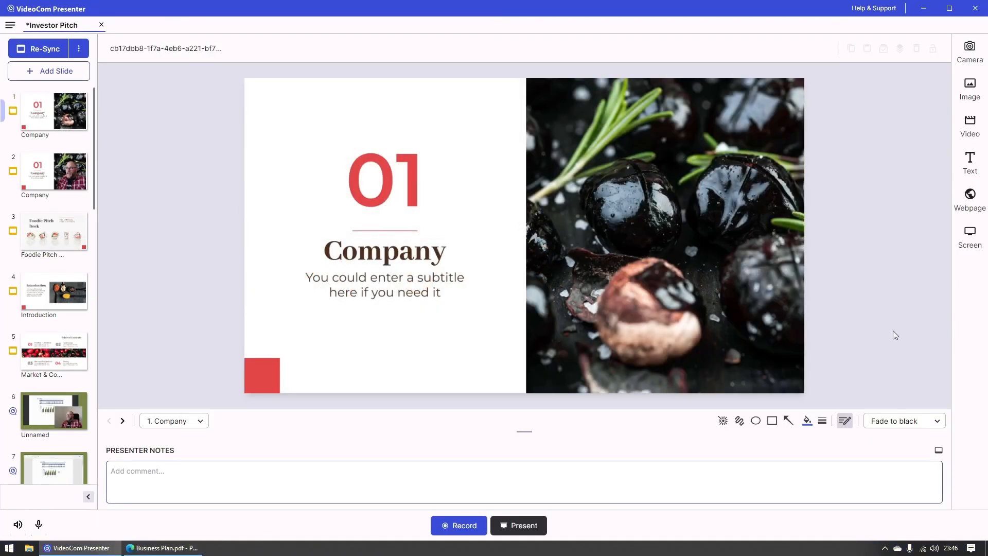
Step: Start a recording, disable the countdown before recording, and pause and resume on the Foodie Pitch Deck slide
click(480, 525)
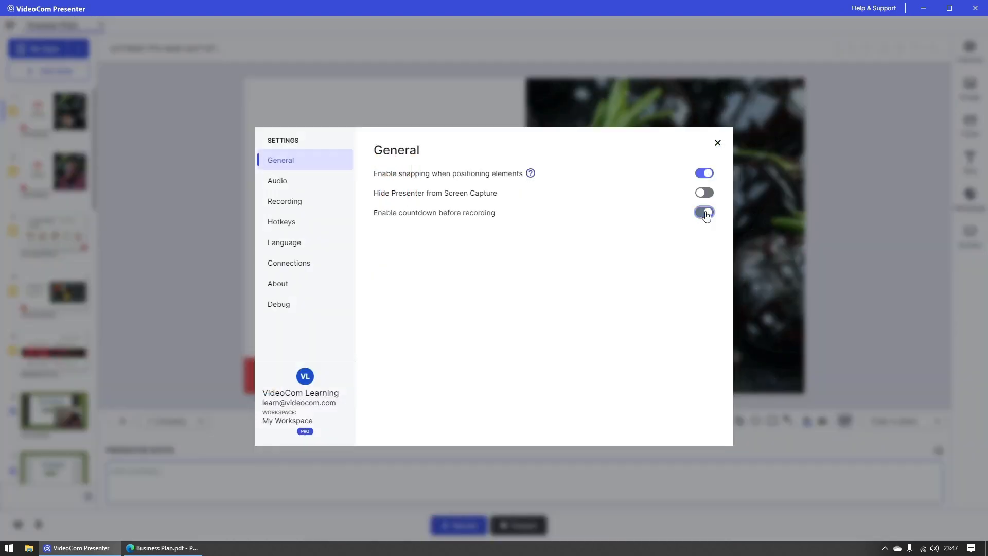
click(704, 212)
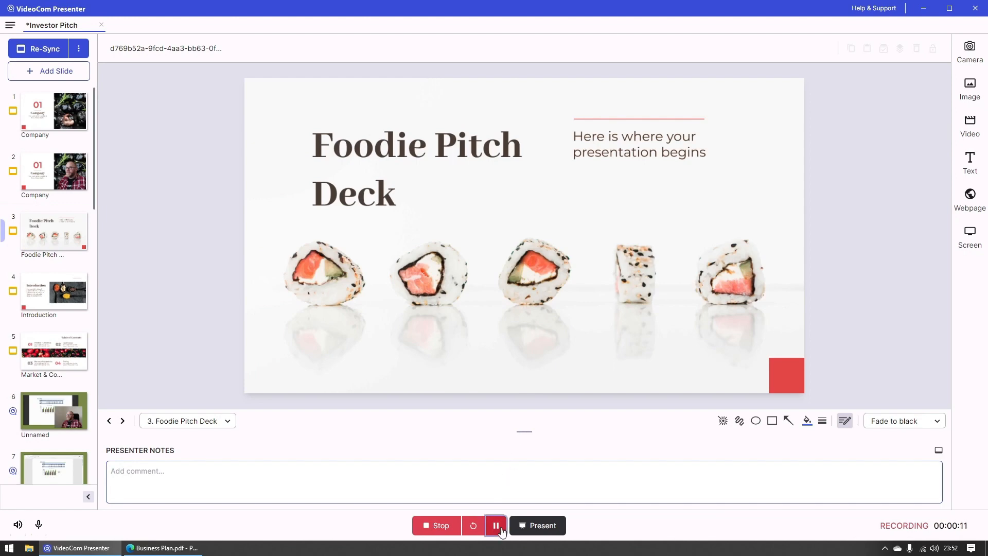
click(497, 526)
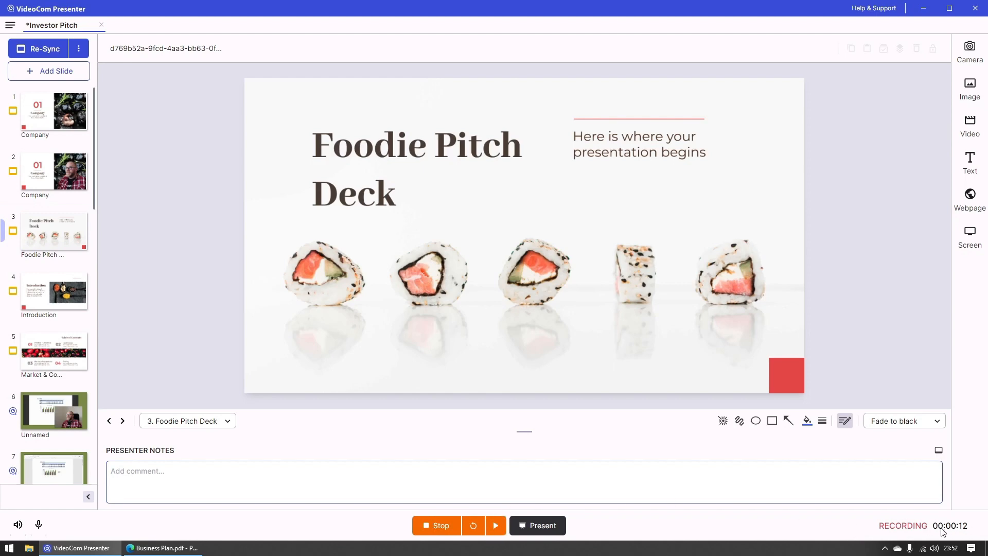
click(496, 526)
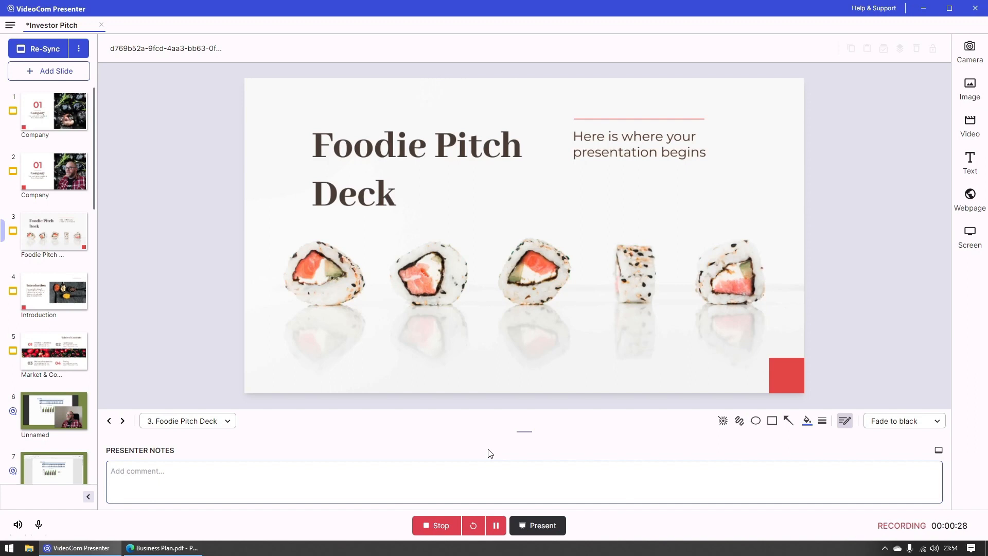
Step: Restart the recording from the beginning and stop it to review the video
click(479, 526)
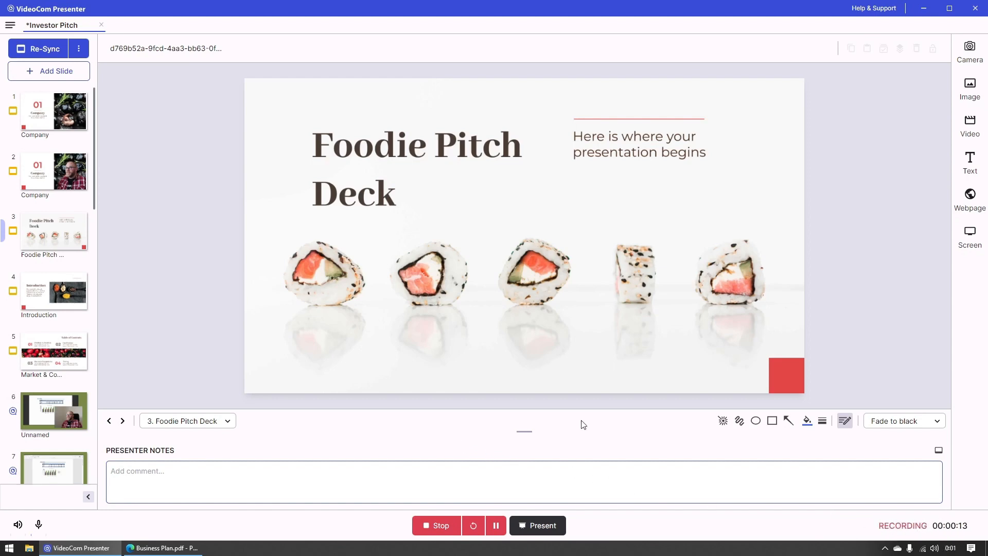
click(452, 523)
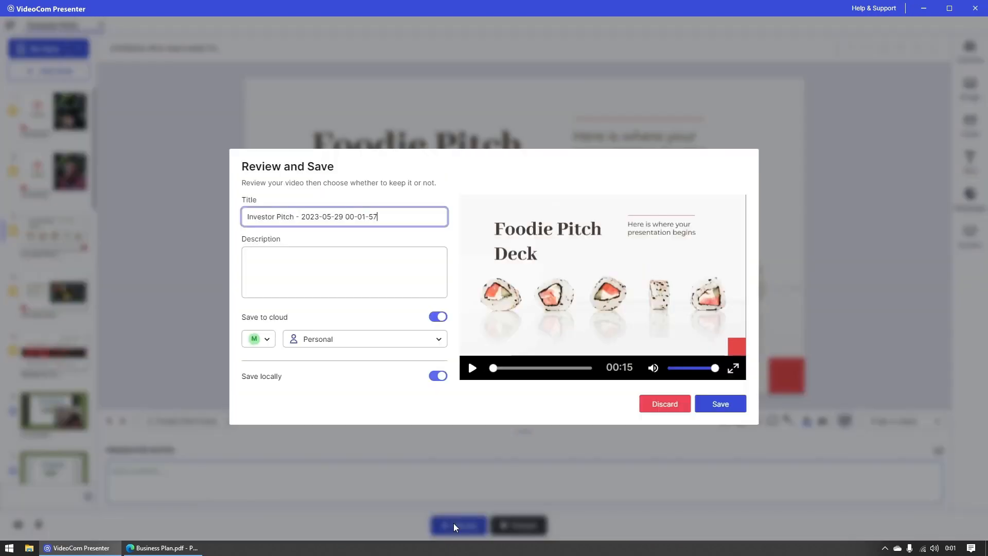
click(491, 408)
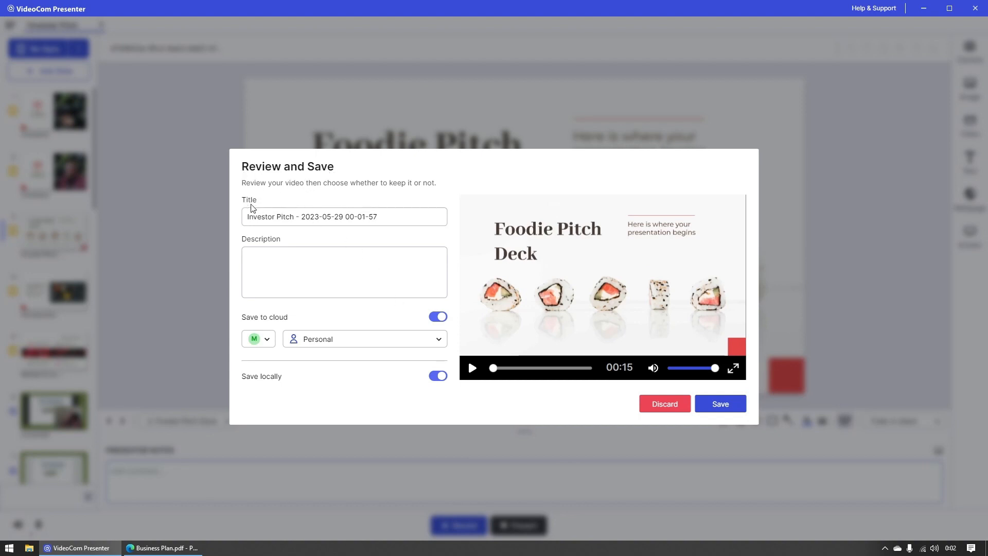
Step: Shorten the video title to Investor Pitch by removing the date and time suffix
drag(296, 219, 432, 212)
key(BackSpace)
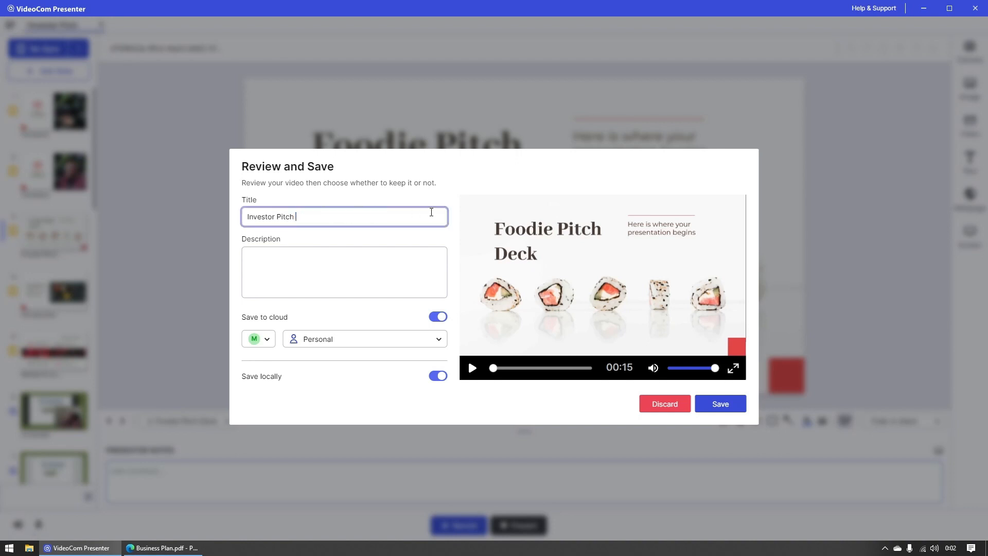
click(455, 236)
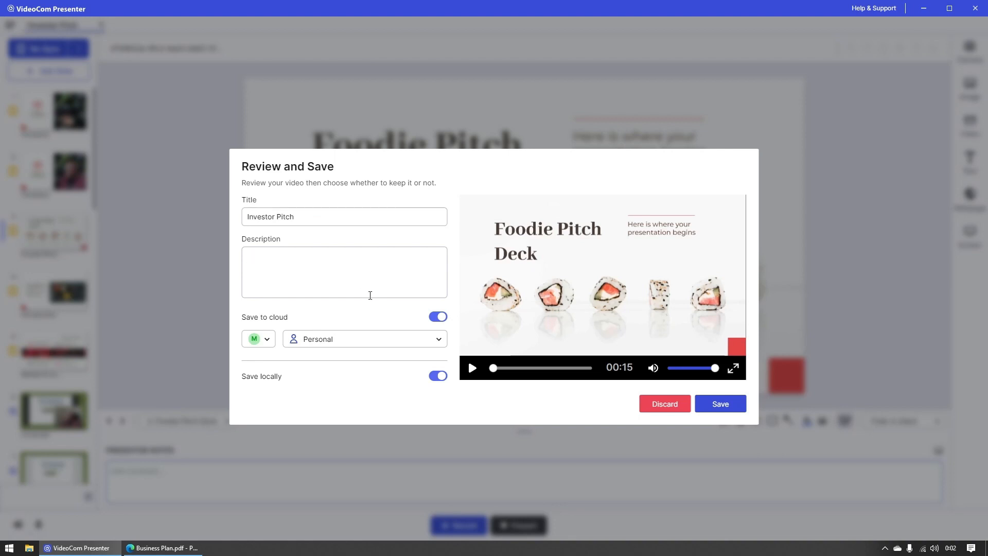
Step: Try switching local and cloud saving off and on again, and check the workspace media destinations while keeping Personal
click(439, 378)
click(438, 376)
click(434, 319)
click(434, 321)
click(431, 343)
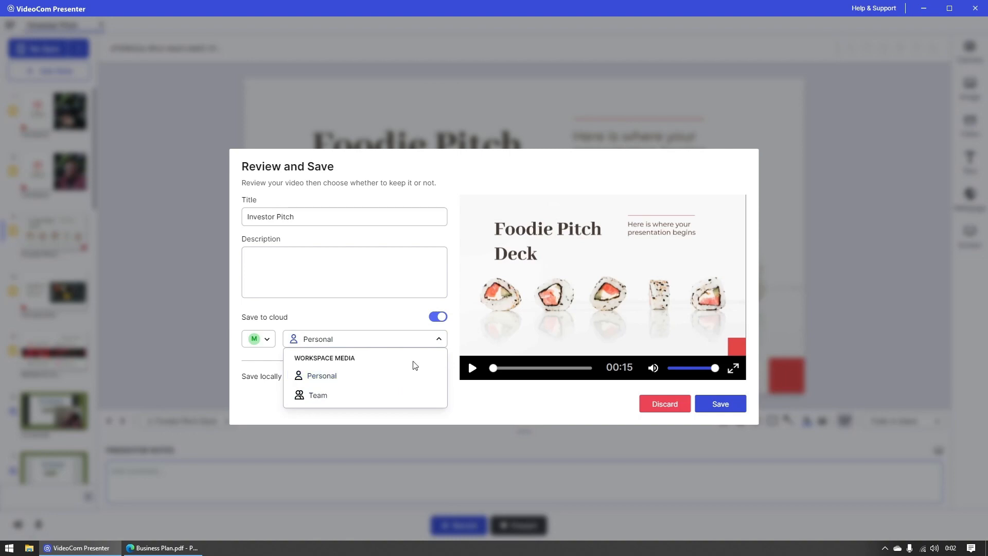
click(437, 340)
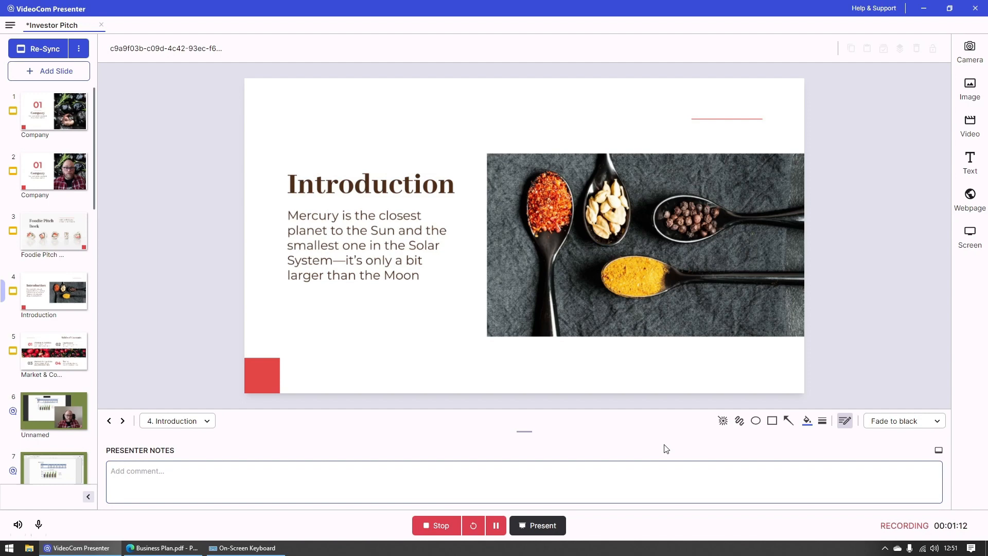
Step: Bring up the On-Screen Keyboard and use the slide navigation hotkeys to go back and forth, ending on the Introduction slide
click(242, 547)
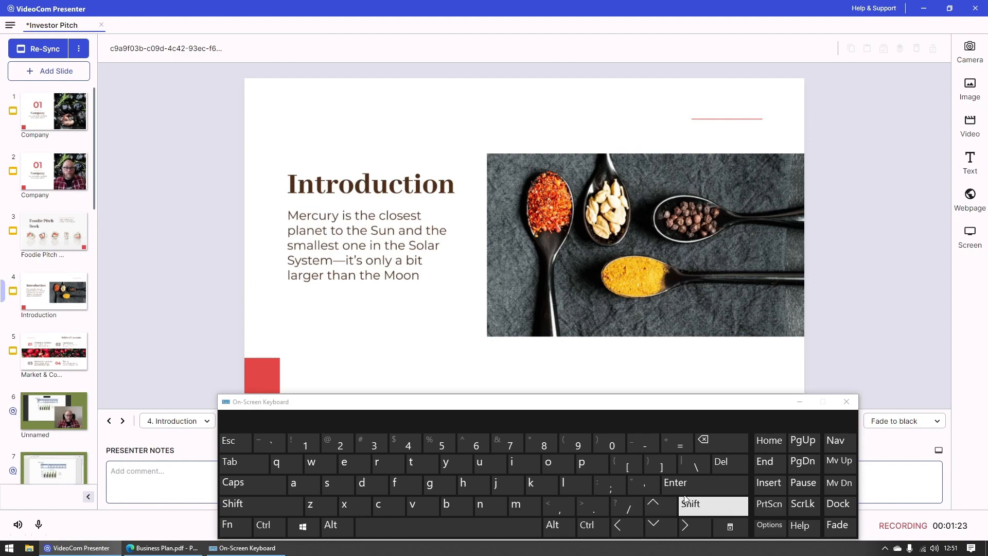
click(816, 445)
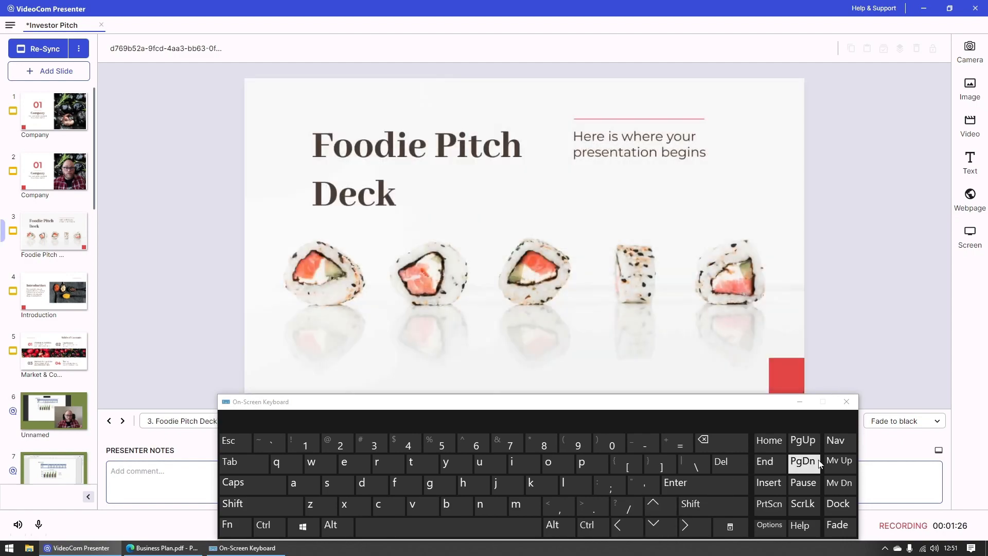
click(819, 462)
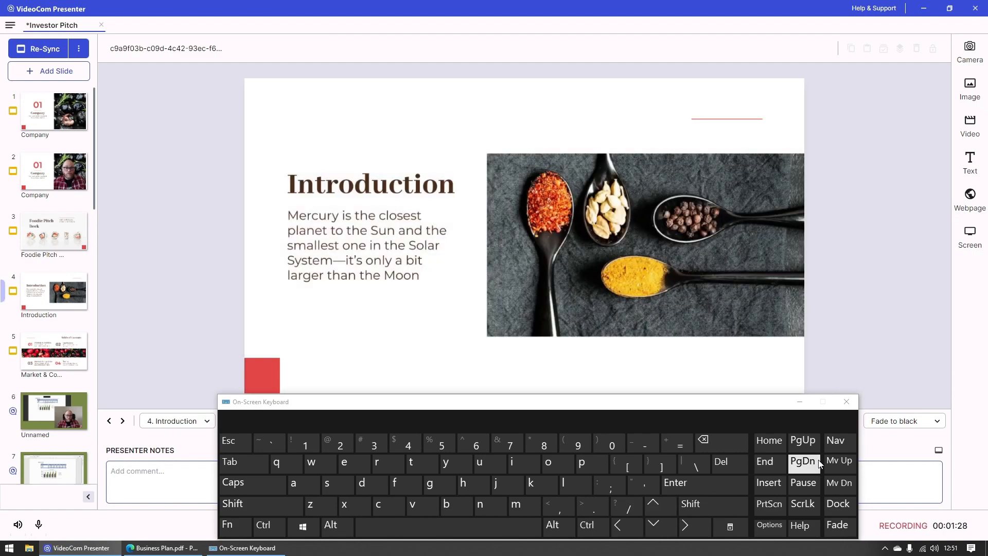
click(819, 462)
click(817, 446)
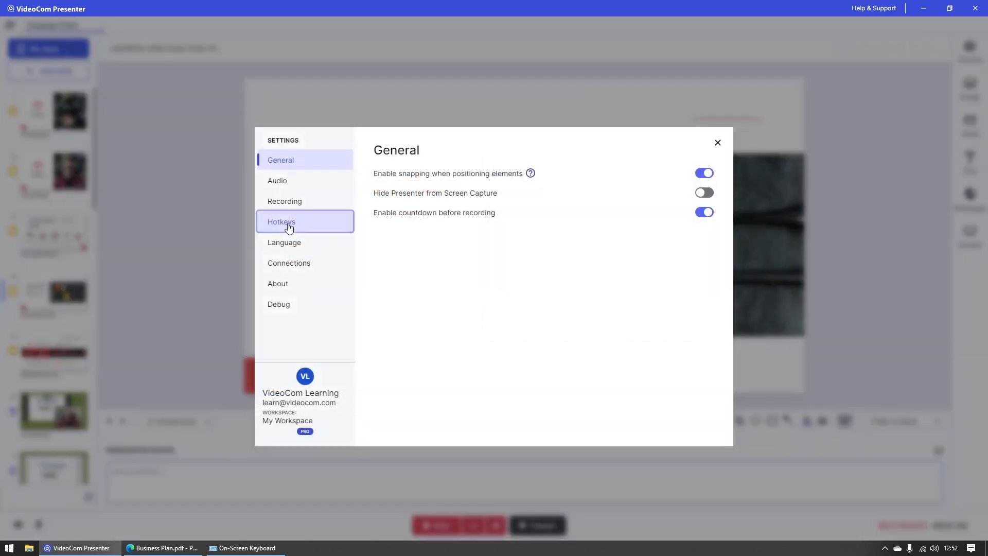
Step: Check the Next Slide and Previous Slide shortcuts in the Hotkeys settings
click(283, 222)
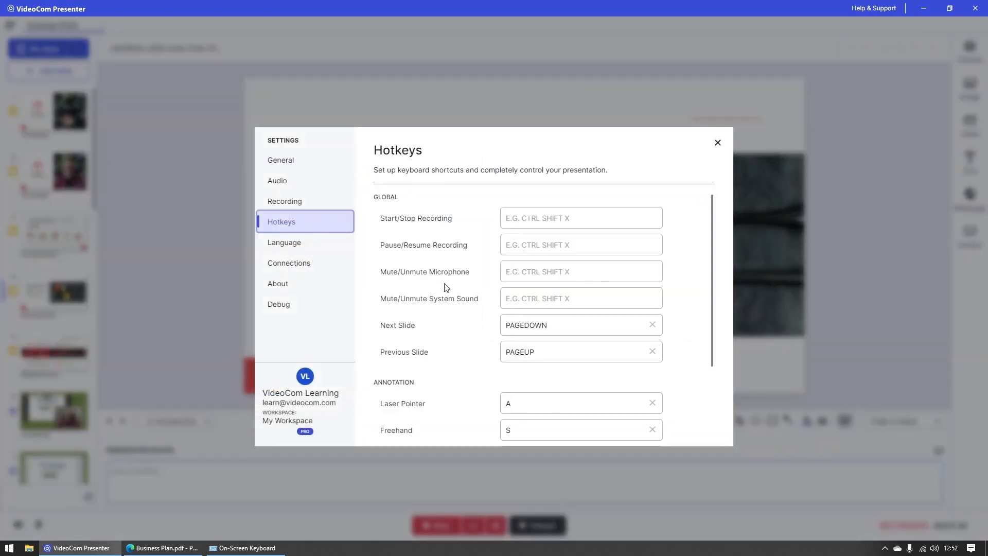
click(573, 331)
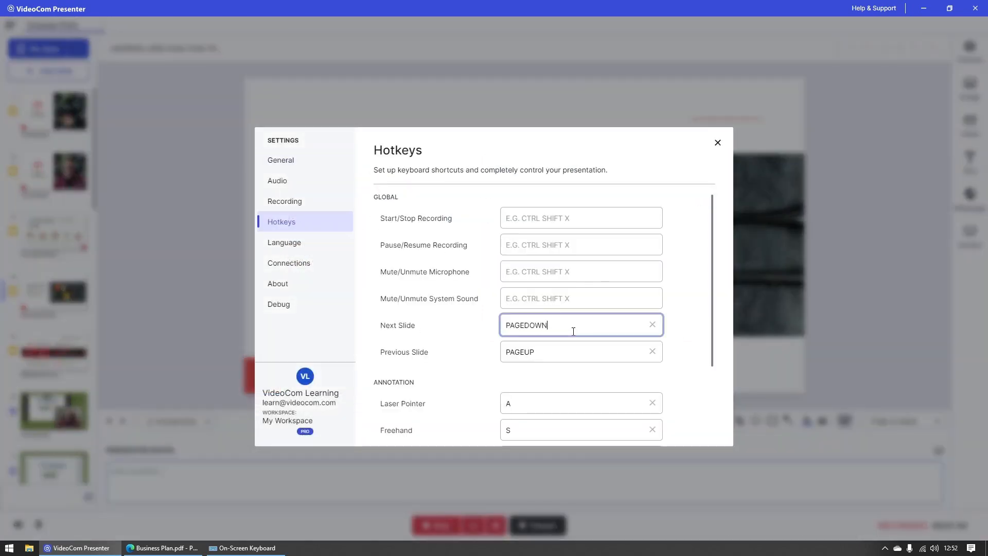
click(556, 355)
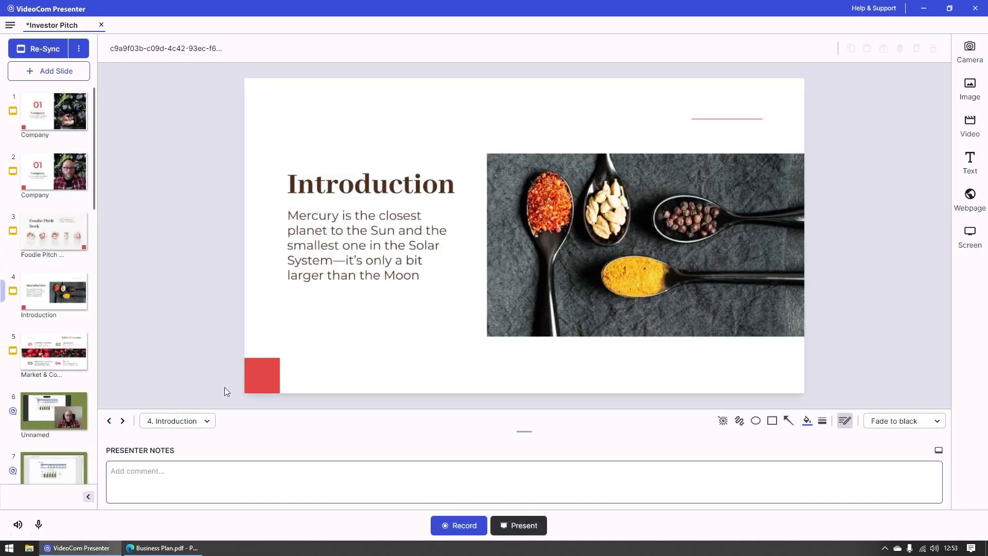
Step: Step back to the Foodie Pitch Deck slide, forward to slide 5, and return to the Introduction slide
click(108, 422)
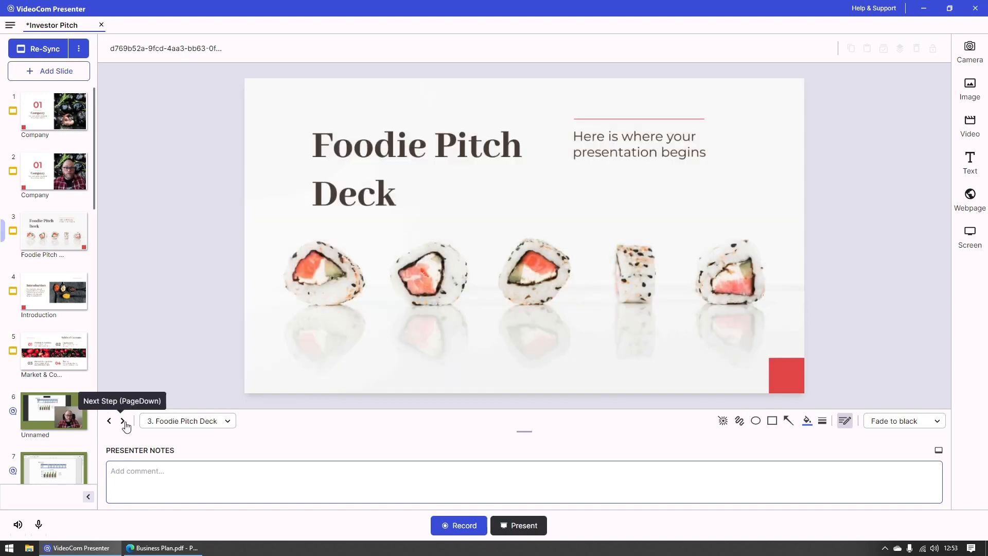
click(123, 421)
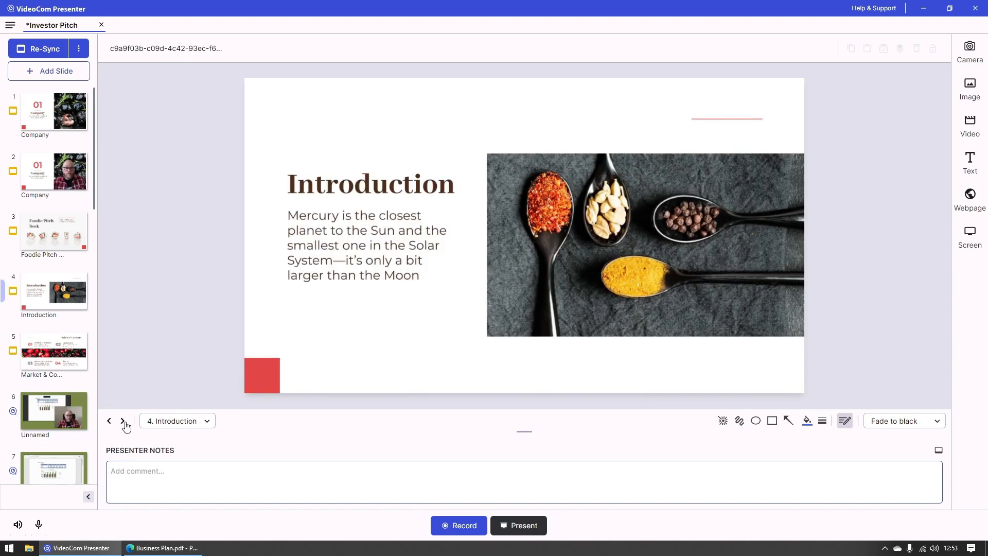
click(123, 422)
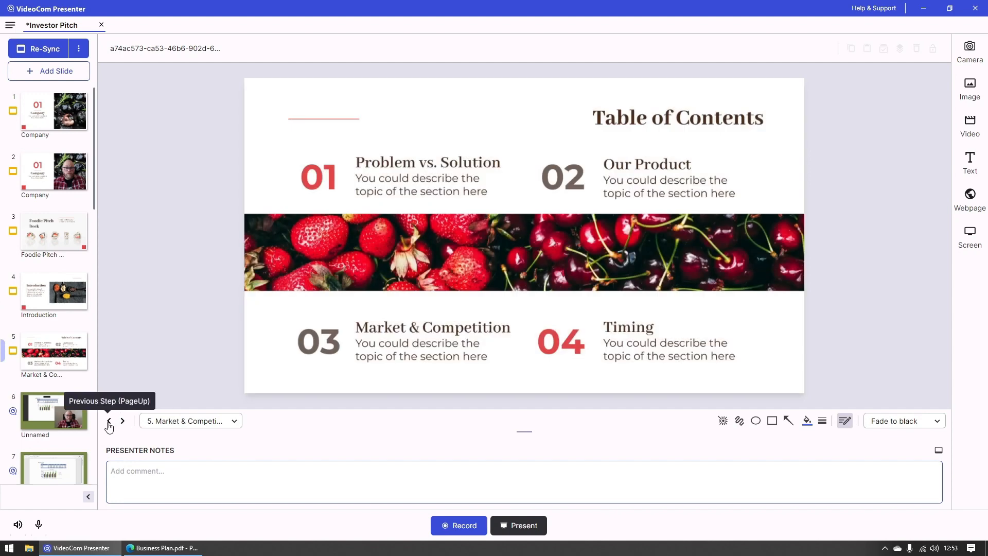
click(109, 422)
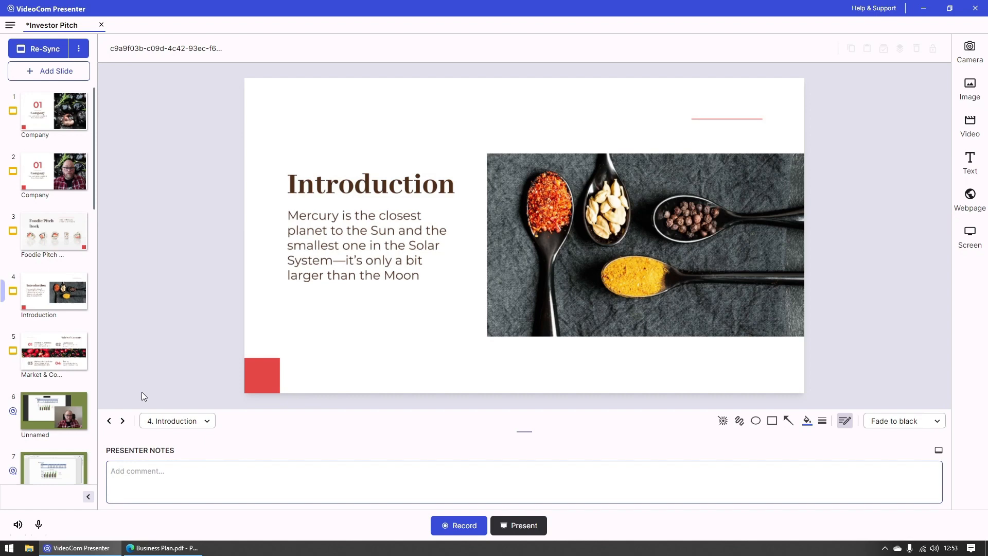
Step: Jump directly to slide 5, Market & Competition, and on to slide 9, Our Solutions, using the slide list
click(207, 421)
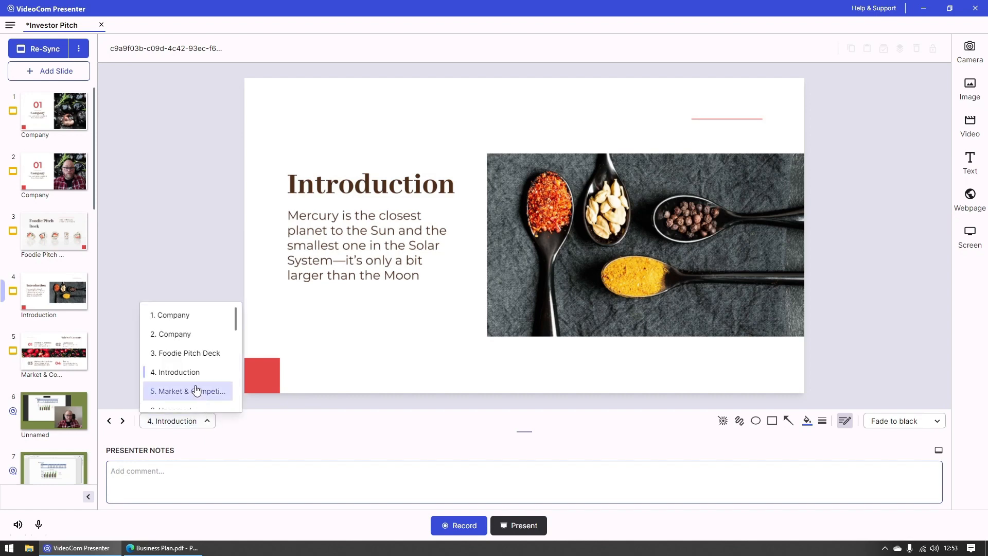
click(195, 389)
click(201, 423)
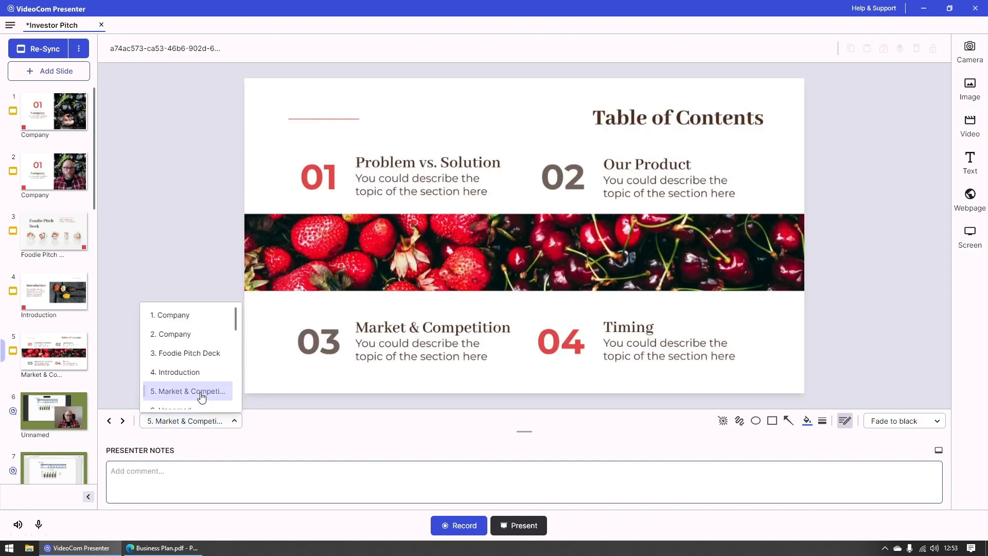
scroll(201, 397, down, 3)
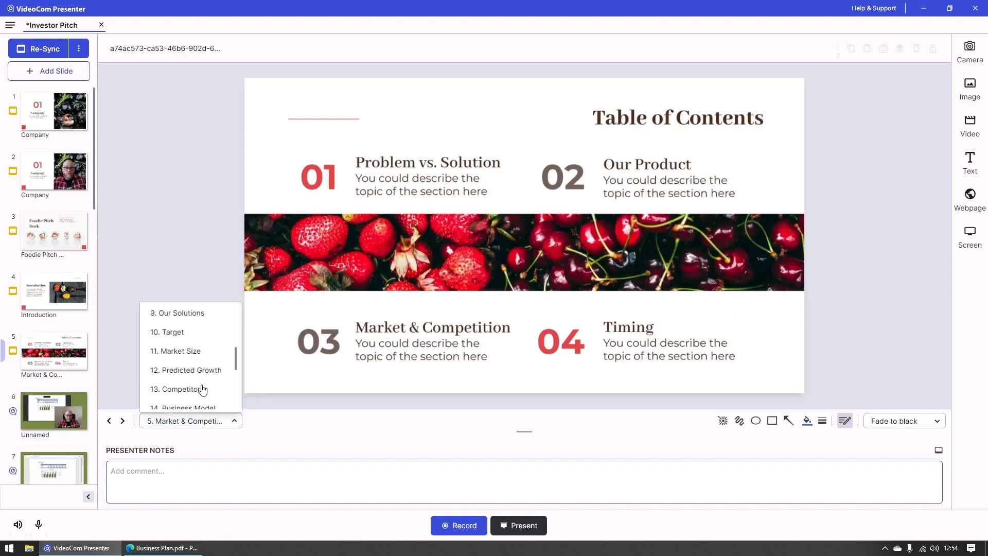
click(200, 319)
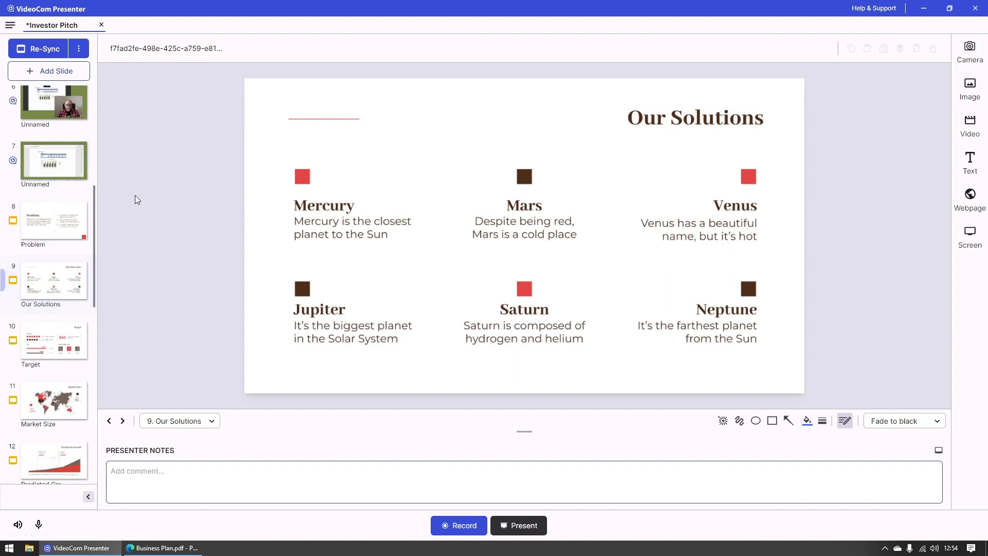
Step: Open slide 7 with the Market Analysis chart and then slide 3, Foodie Pitch Deck, from their thumbnails
click(73, 156)
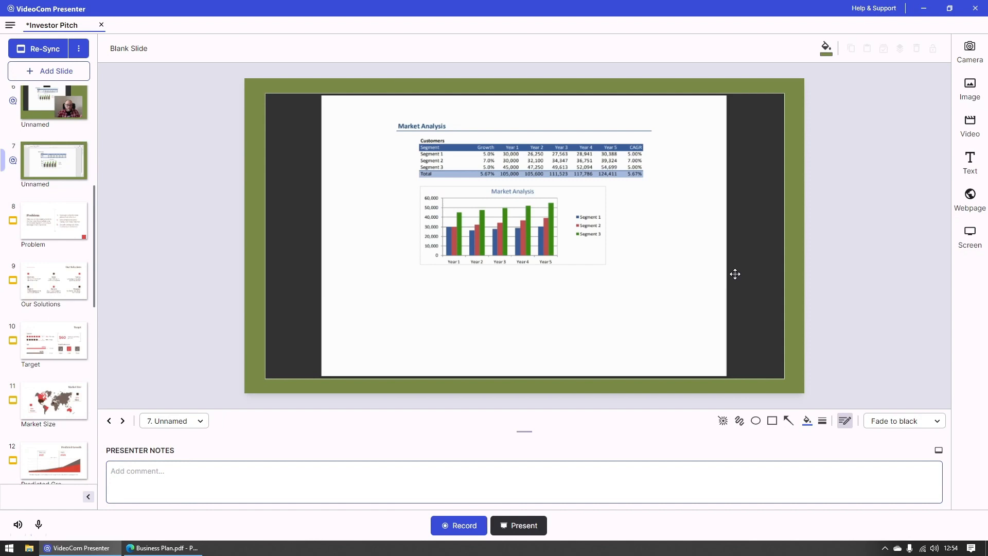
scroll(73, 319, up, 6)
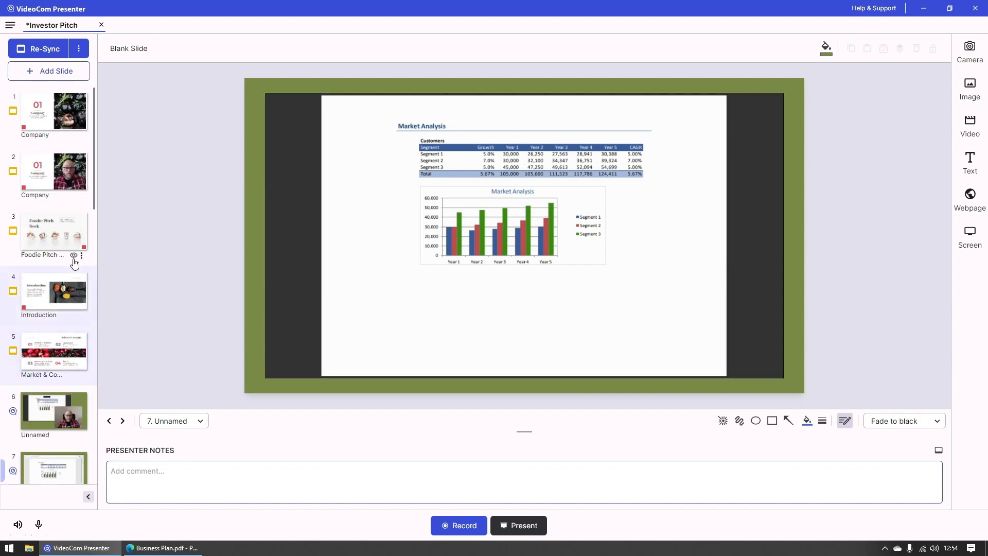
click(62, 231)
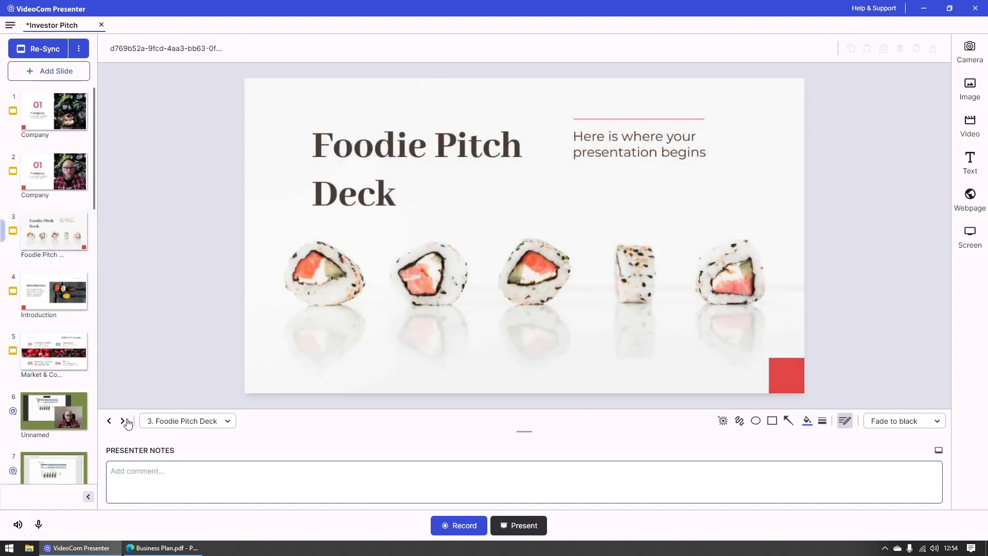
Step: Advance slide by slide from Foodie Pitch Deck through the two Market Analysis slides to the Target slide
click(124, 421)
click(124, 421)
click(123, 421)
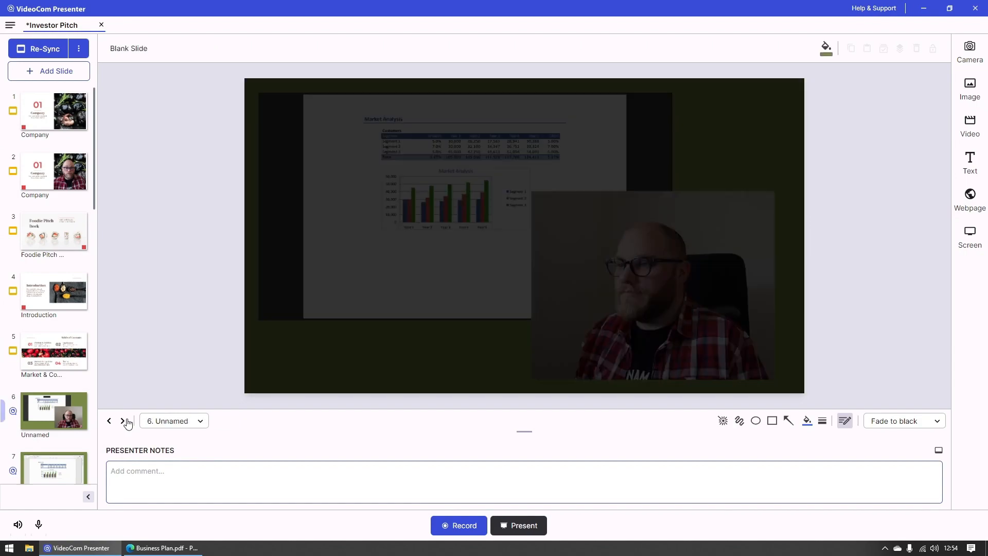
click(123, 421)
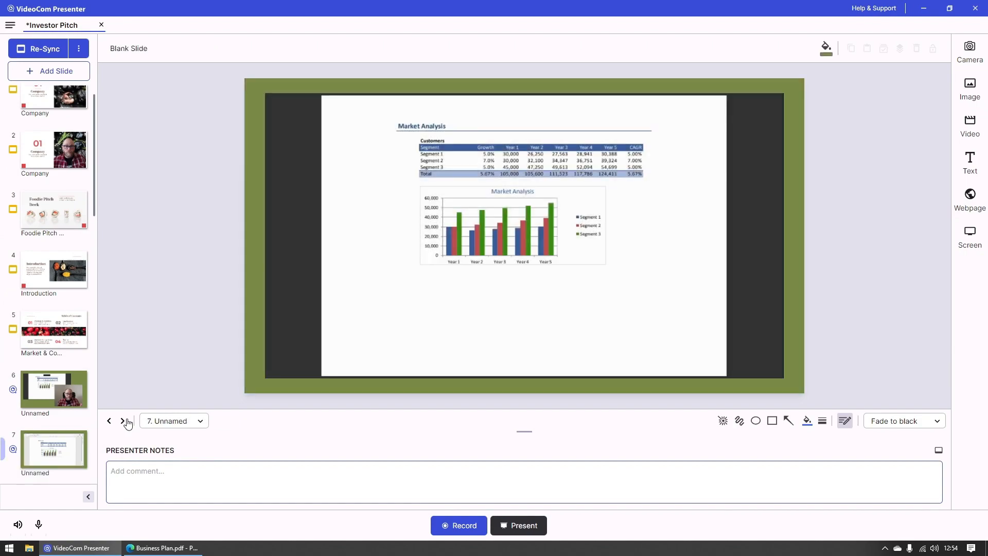
click(123, 421)
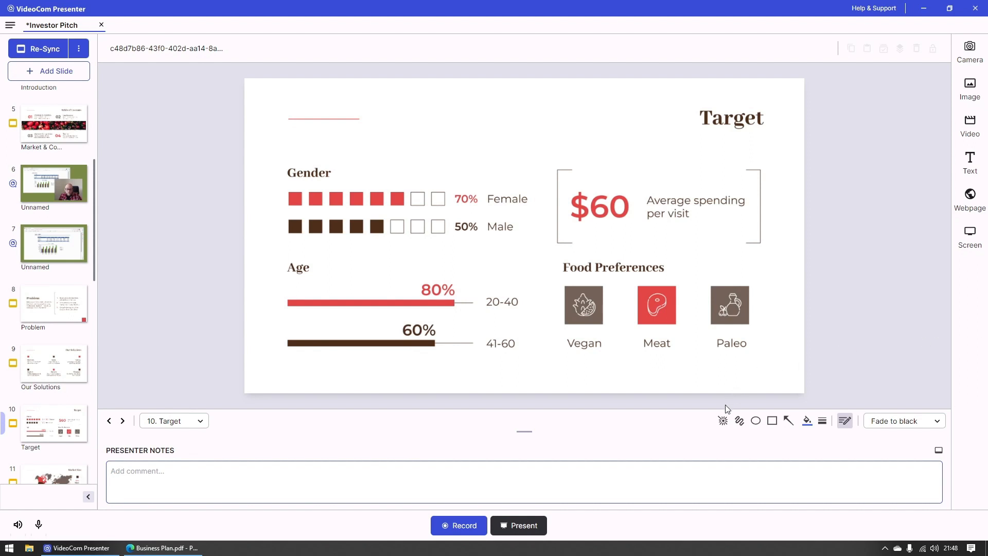
Step: Activate the laser pointer on the Target slide, change its colour to yellow and open the line thickness options
click(725, 423)
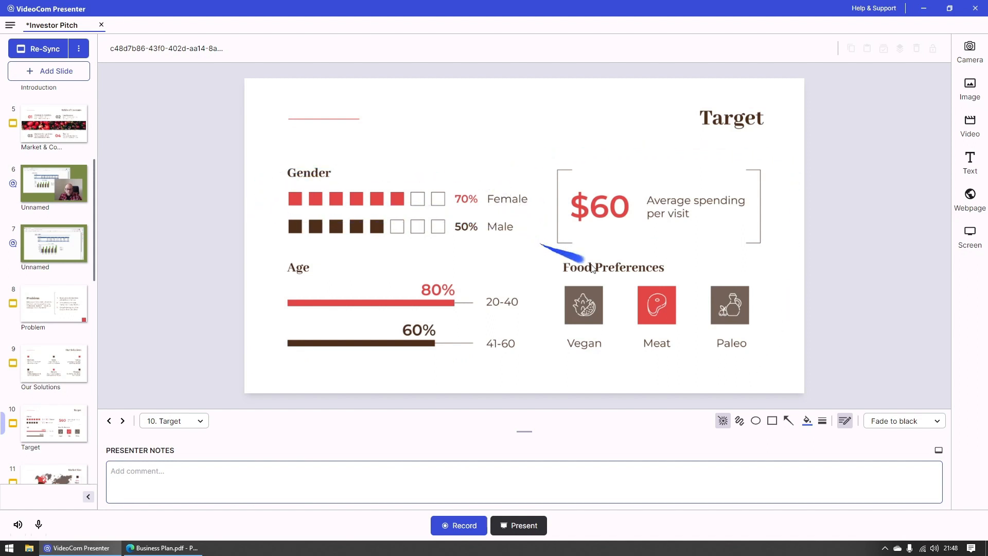
click(806, 422)
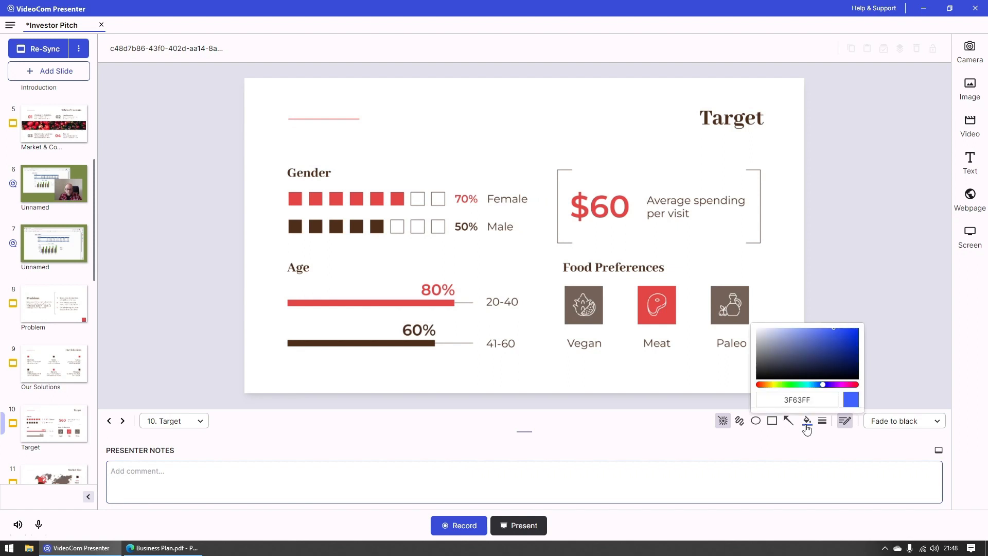
click(777, 384)
click(822, 421)
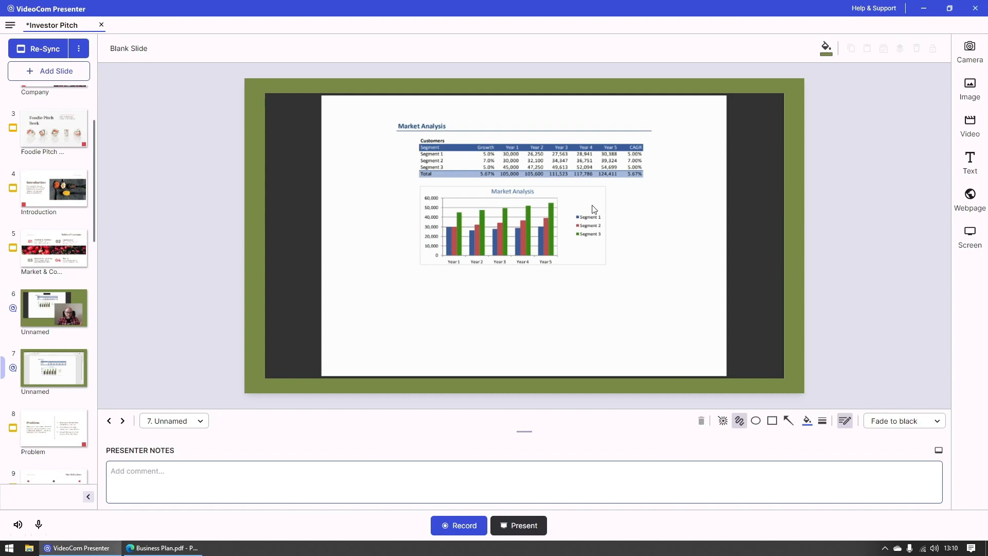
Step: Circle the chart legend freehand in blue and add freehand marks around the table and chart on Market Analysis slide 7
drag(594, 209, 617, 214)
mouse_move(626, 154)
mouse_down()
mouse_move(655, 140)
mouse_move(627, 138)
mouse_up()
drag(525, 287, 573, 258)
drag(451, 198, 452, 204)
Step: Draw a blue freehand box around the chart legend, an arrow below Year 1 and a 3 below Year 3
click(740, 422)
mouse_move(568, 206)
mouse_down()
mouse_move(596, 249)
mouse_move(608, 205)
mouse_up()
mouse_move(451, 291)
mouse_down()
mouse_move(452, 276)
mouse_move(500, 286)
mouse_up()
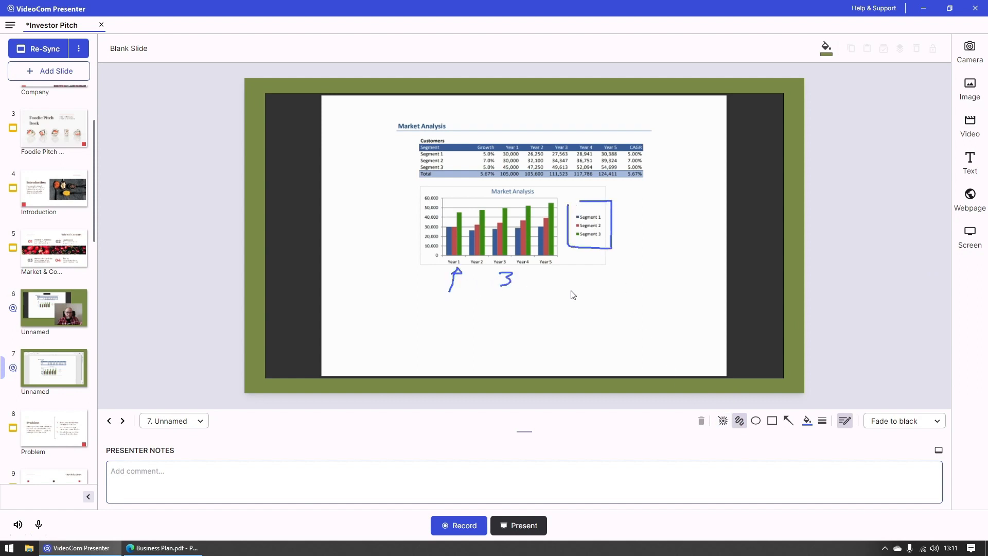
Step: Set the pen to green 25B82B with the thickest line, then box the Year 5 bars and circle the table's Year 3 column
click(806, 420)
click(792, 385)
click(836, 347)
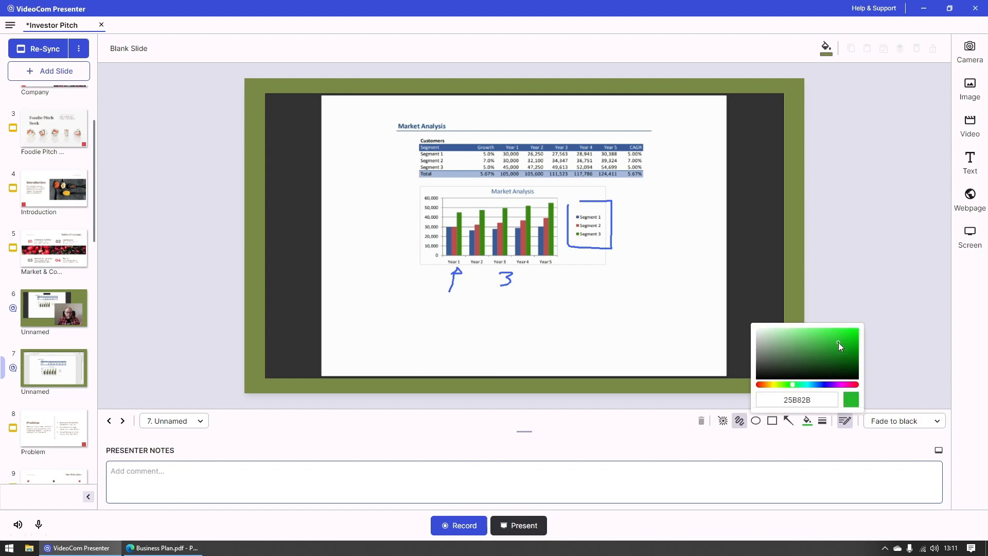
click(822, 421)
click(825, 403)
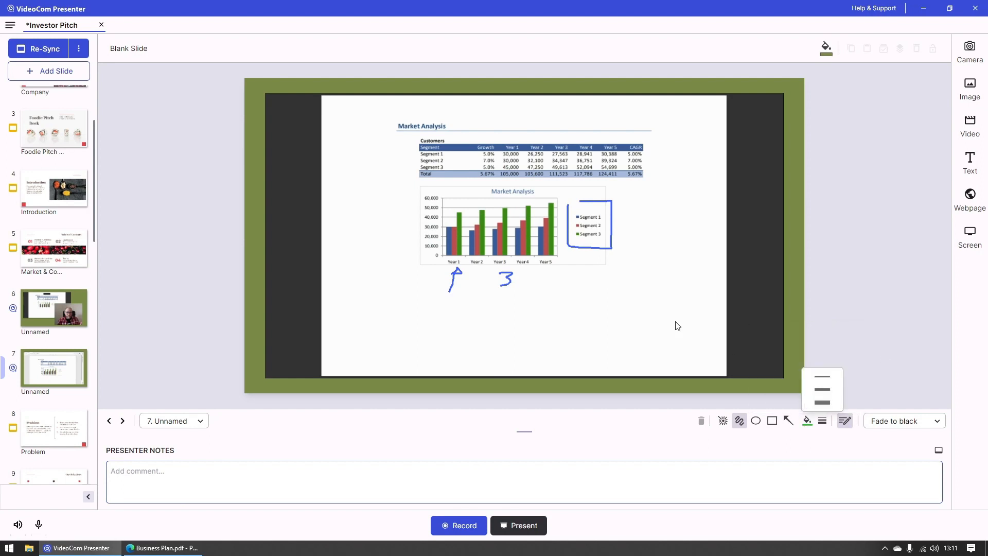
mouse_move(531, 196)
mouse_down()
mouse_move(534, 270)
mouse_move(567, 227)
mouse_up()
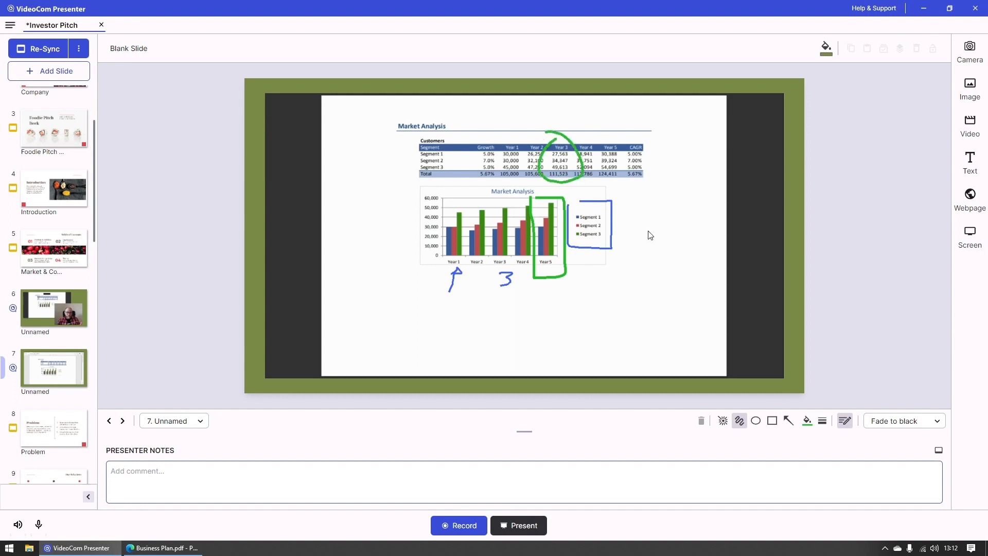
Step: Change the pen colour to red and draw a line above the Growth heading and an arrow pointing down at Year 1
click(807, 420)
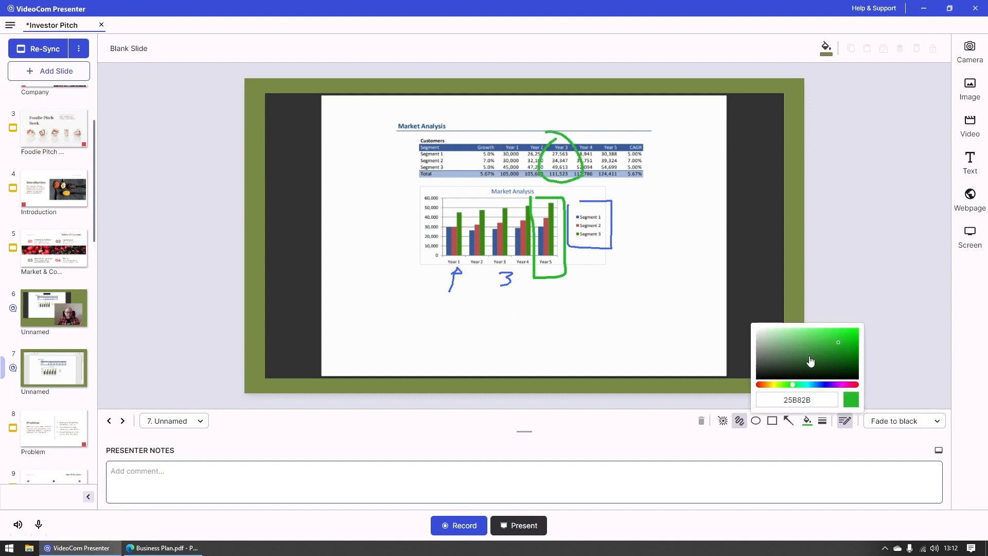
click(848, 362)
drag(856, 385, 859, 385)
click(844, 338)
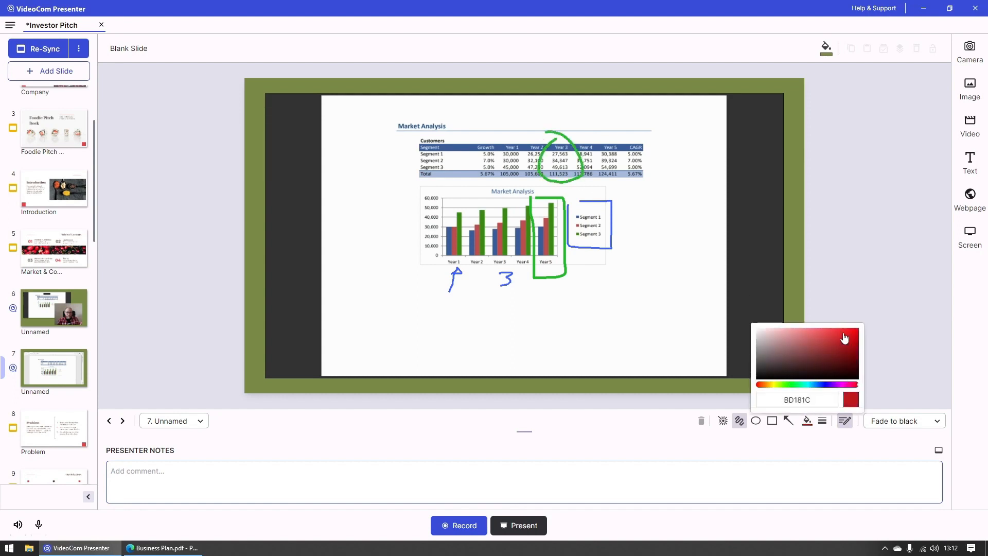
click(850, 399)
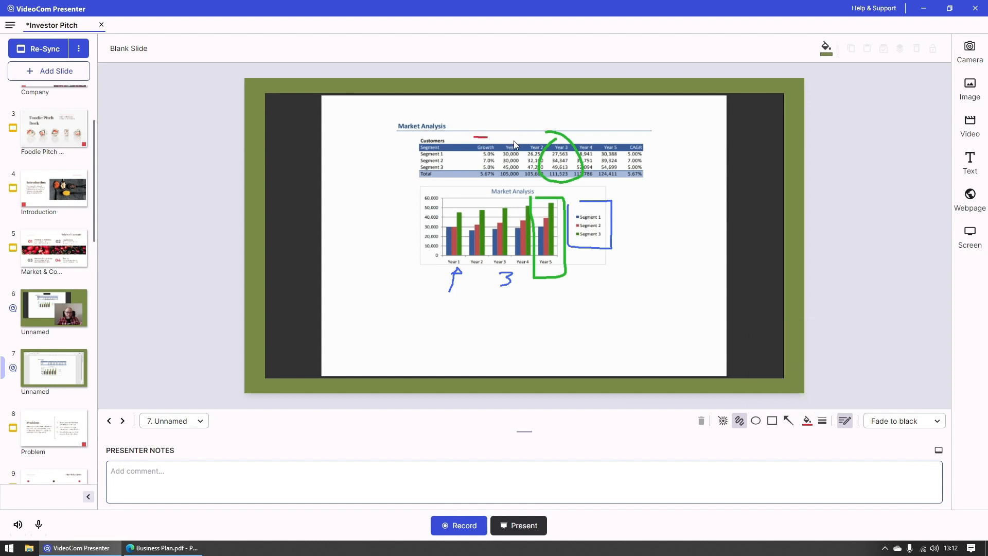
drag(519, 137, 521, 134)
Step: Underline the Year 5 and CAGR totals in red and add short emphasis strokes around the Market Analysis heading
mouse_move(627, 180)
mouse_down()
mouse_move(644, 180)
mouse_move(619, 179)
mouse_up()
drag(377, 108, 394, 120)
mouse_move(474, 104)
mouse_down()
mouse_move(457, 120)
mouse_move(484, 120)
mouse_move(470, 141)
mouse_up()
mouse_move(372, 126)
mouse_down()
mouse_move(389, 128)
mouse_move(363, 155)
mouse_up()
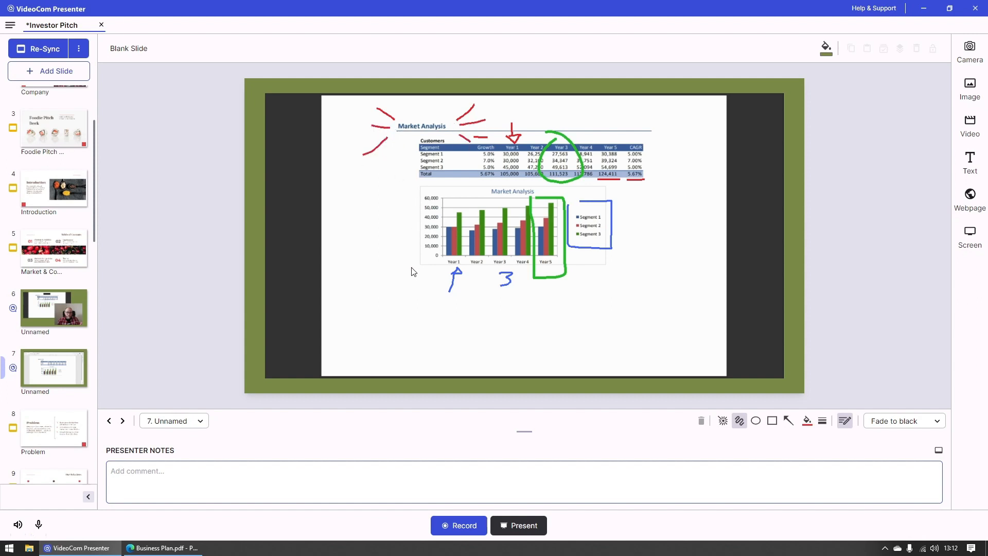
Step: Draw a large red freehand frame around the whole Market Analysis chart
mouse_move(406, 258)
mouse_down()
mouse_move(432, 284)
mouse_move(664, 285)
mouse_up()
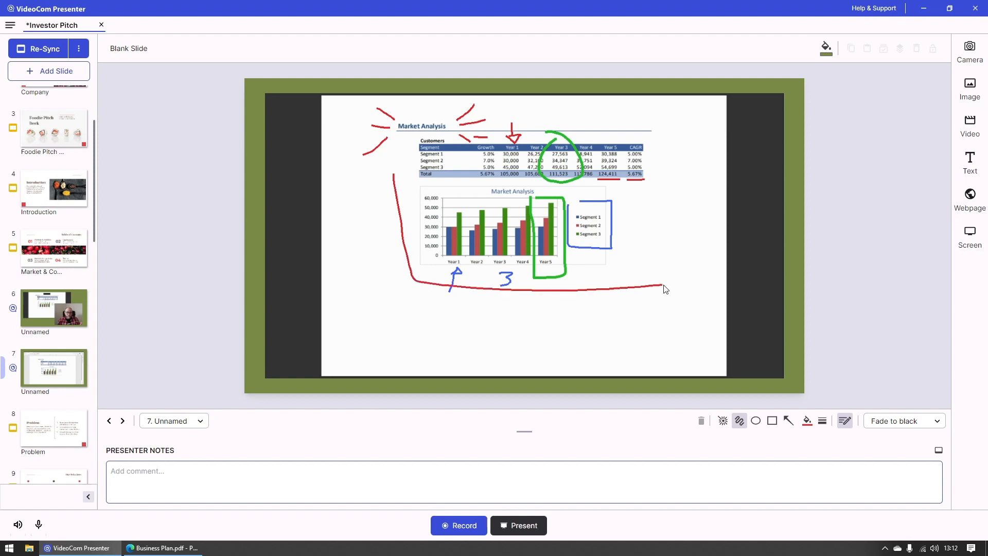
drag(642, 190, 665, 277)
mouse_move(395, 187)
mouse_down()
mouse_move(431, 186)
mouse_move(646, 191)
mouse_up()
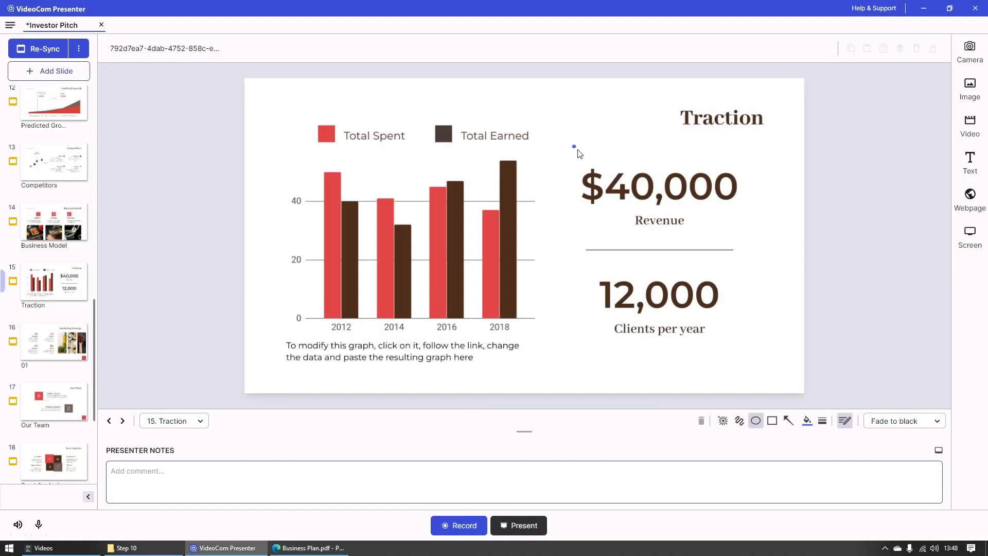
Step: Outline $40,000 Revenue with an ellipse and the legend and 2018 bars with rectangles on the Traction slide, and clear the annotations
drag(573, 145, 748, 244)
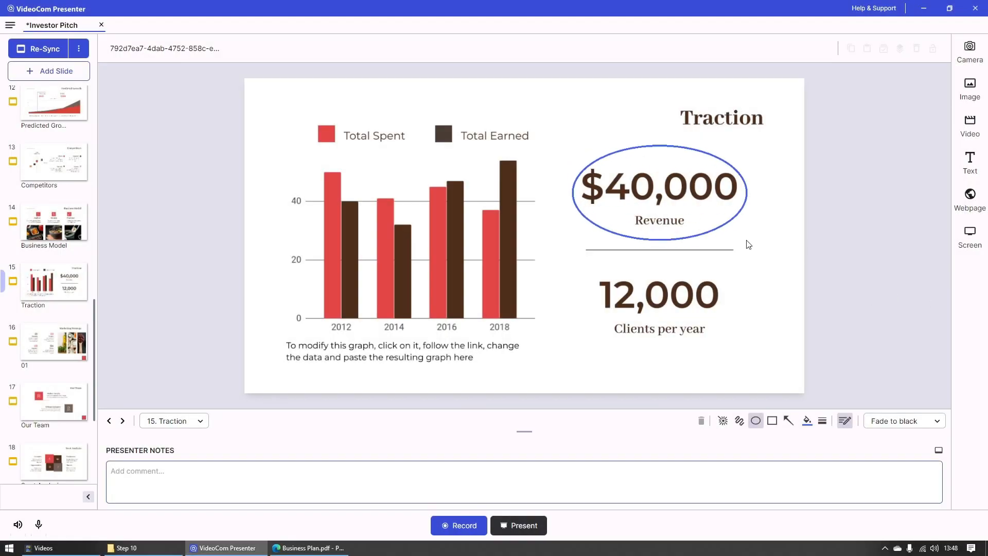
click(772, 421)
drag(293, 99, 547, 160)
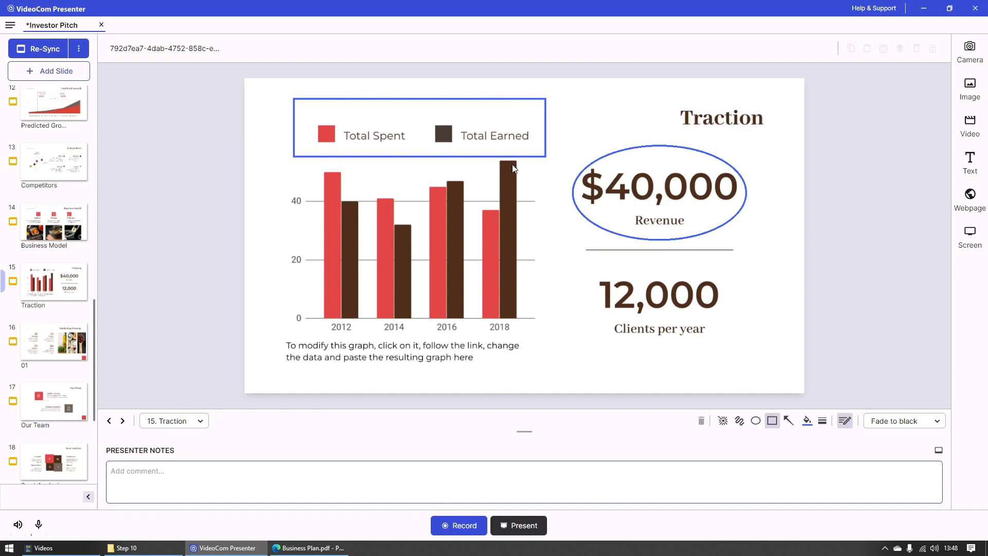
mouse_move(469, 158)
mouse_down()
mouse_move(502, 185)
mouse_move(545, 333)
mouse_up()
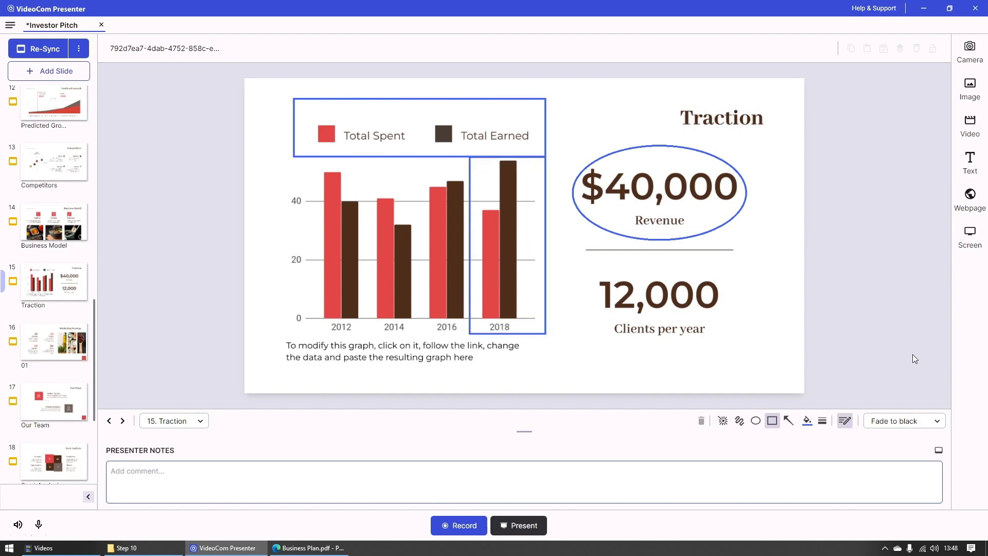
key(Escape)
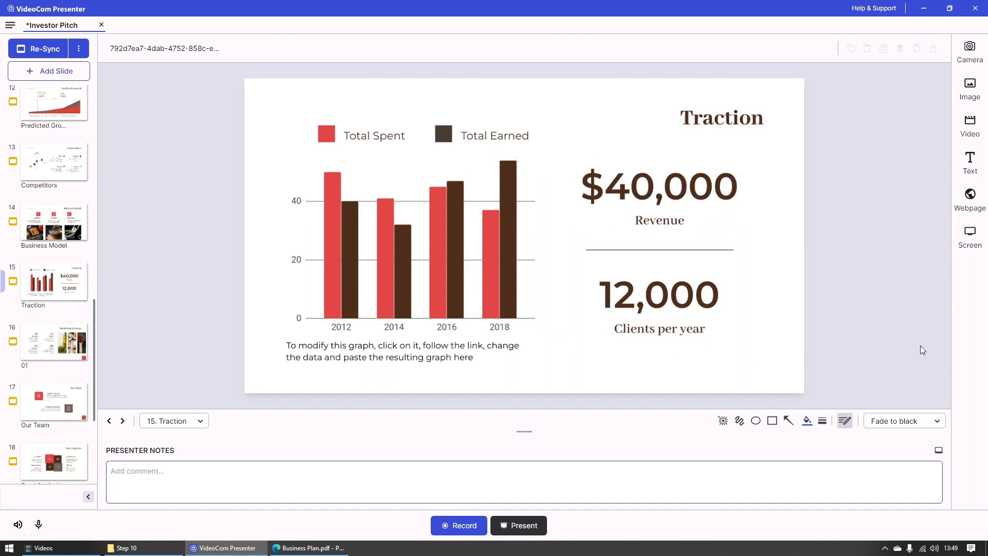
Step: Draw a blue ellipse around $40,000 Revenue and a blue rectangle around 12,000 Clients per year
click(756, 420)
drag(565, 157, 758, 236)
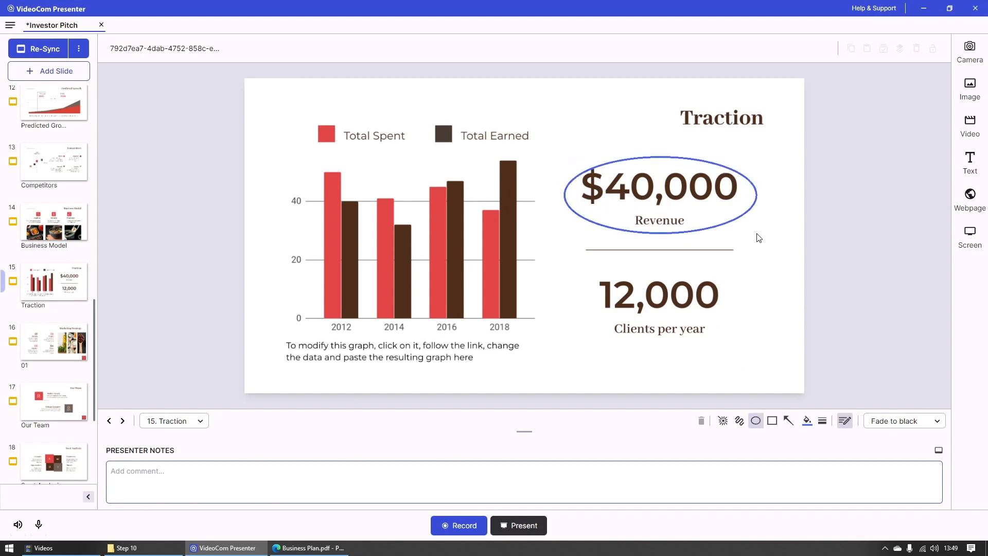
click(772, 421)
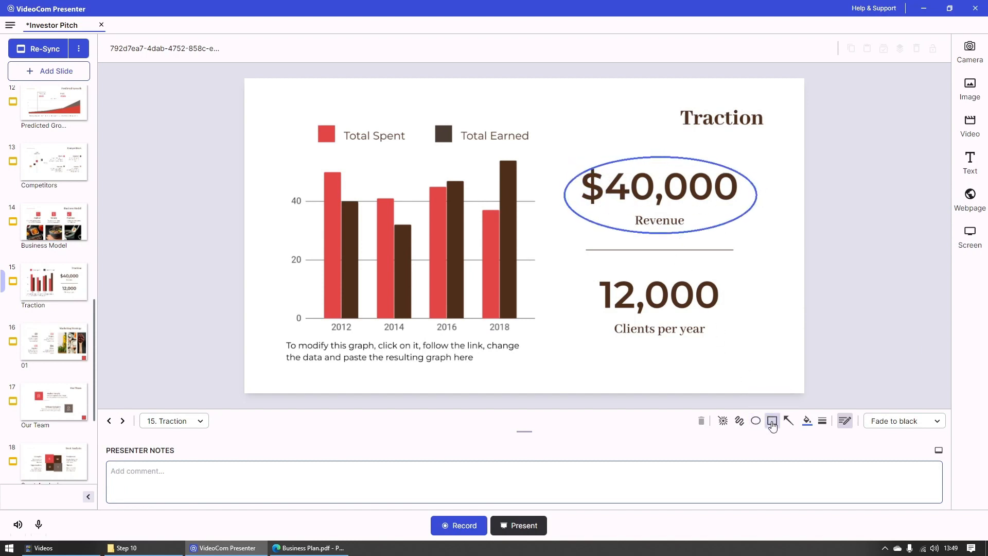
mouse_move(572, 265)
mouse_down()
mouse_move(764, 358)
mouse_move(760, 351)
mouse_up()
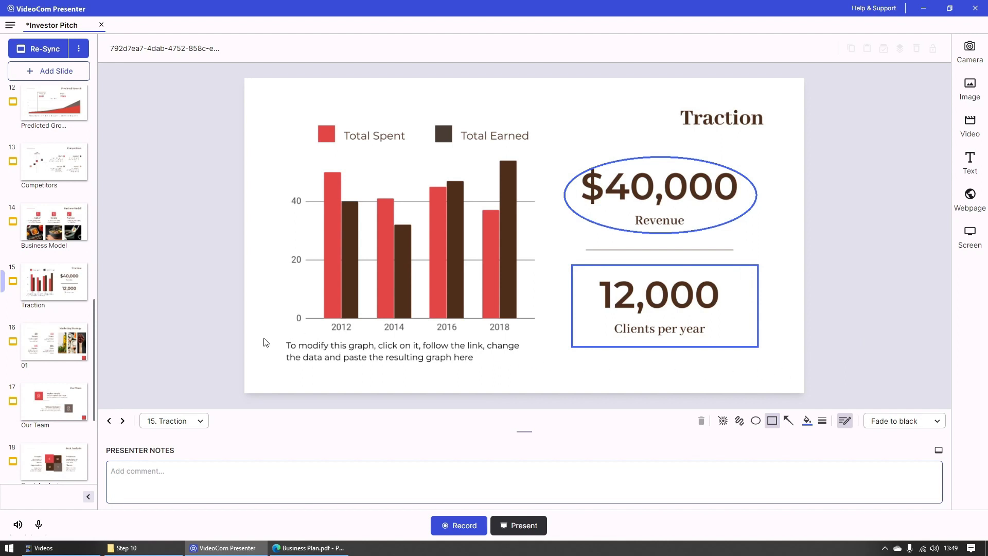
Step: Add rectangles around "graph, click on it, follow the link," and the 2012 label, and an ellipse around Total Earned
drag(347, 339, 488, 355)
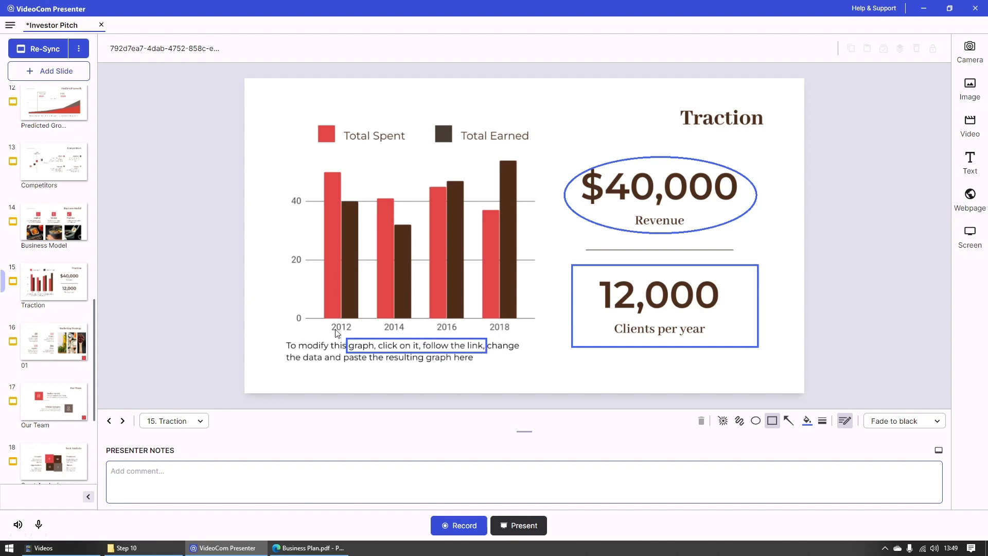
drag(317, 320, 361, 335)
click(755, 421)
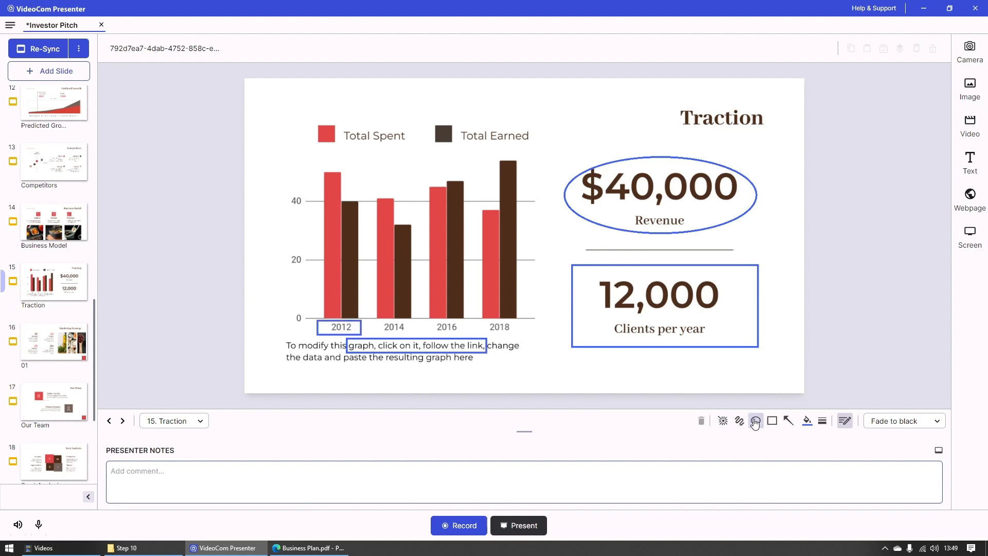
drag(423, 103, 550, 167)
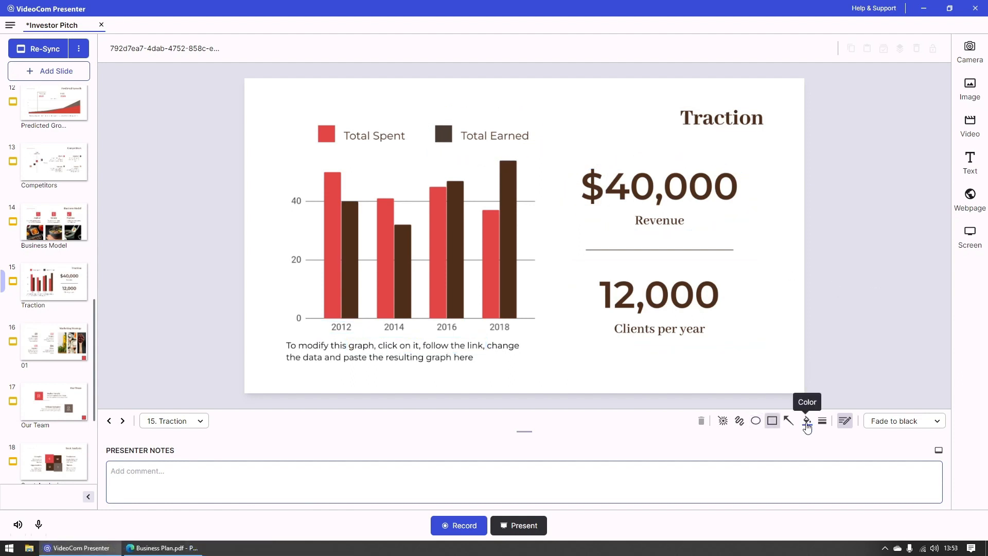
Step: Switch to green with the thickest line, then draw a rectangle around $40,000 Revenue and an ellipse around the 2018 label
click(806, 423)
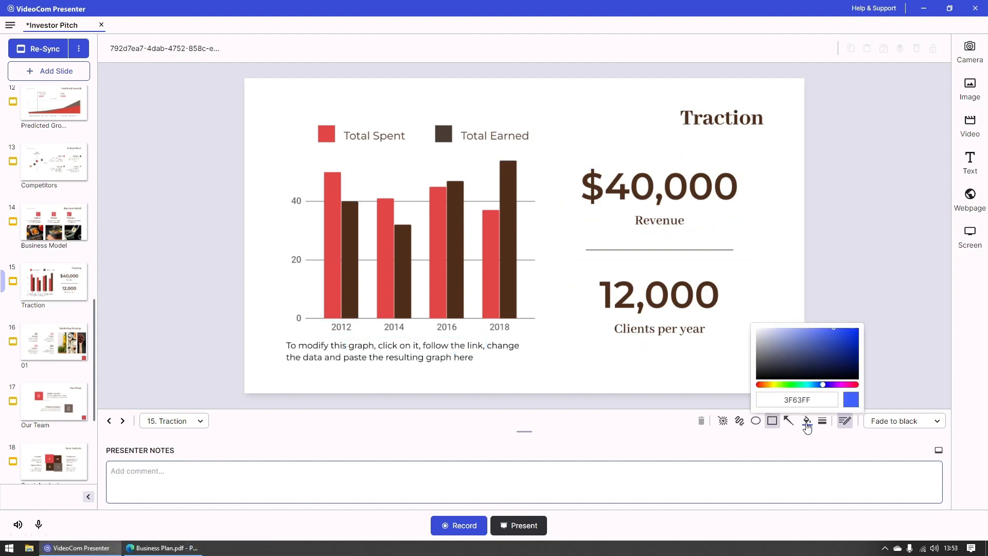
click(792, 385)
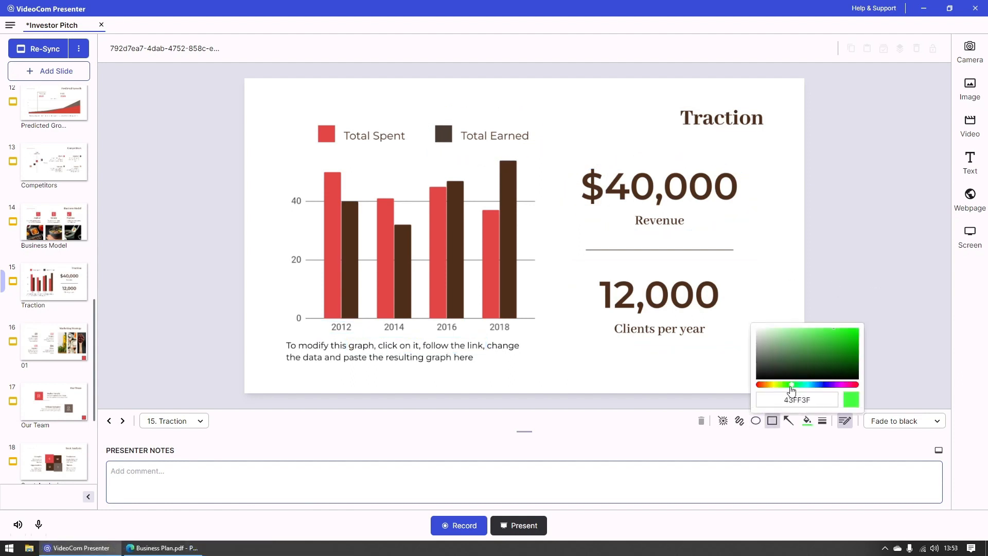
click(822, 420)
click(834, 408)
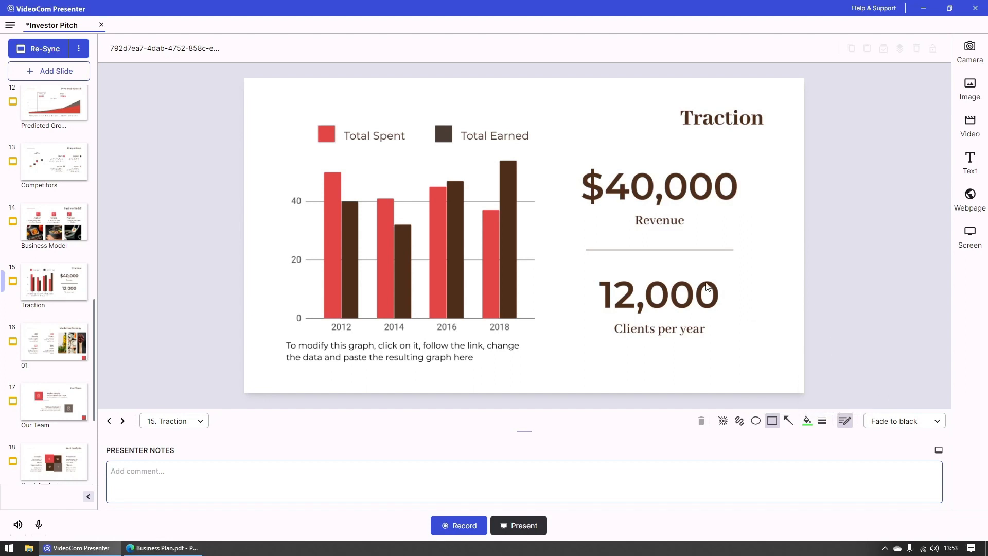
drag(559, 150, 770, 240)
click(755, 421)
drag(499, 317, 529, 344)
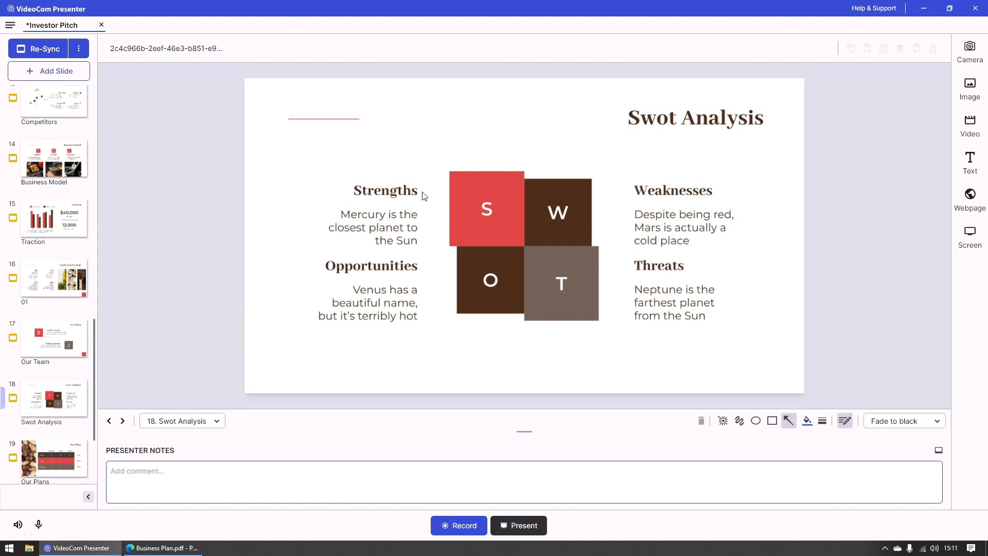
Step: On the Swot Analysis slide, draw thick blue arrows from Strengths to S and Threats to T, and a thin one from Weaknesses to W
drag(423, 192, 445, 196)
click(823, 420)
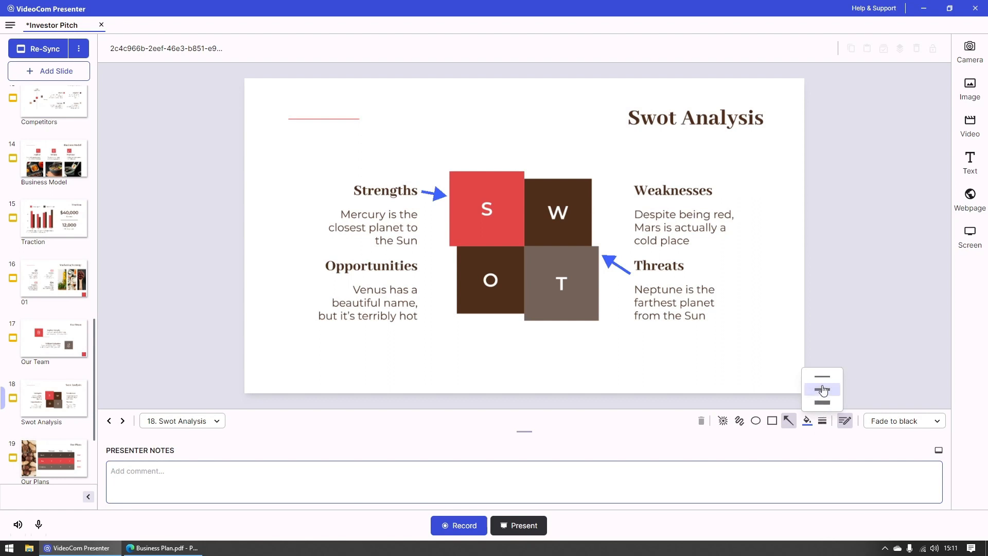
drag(634, 195, 599, 202)
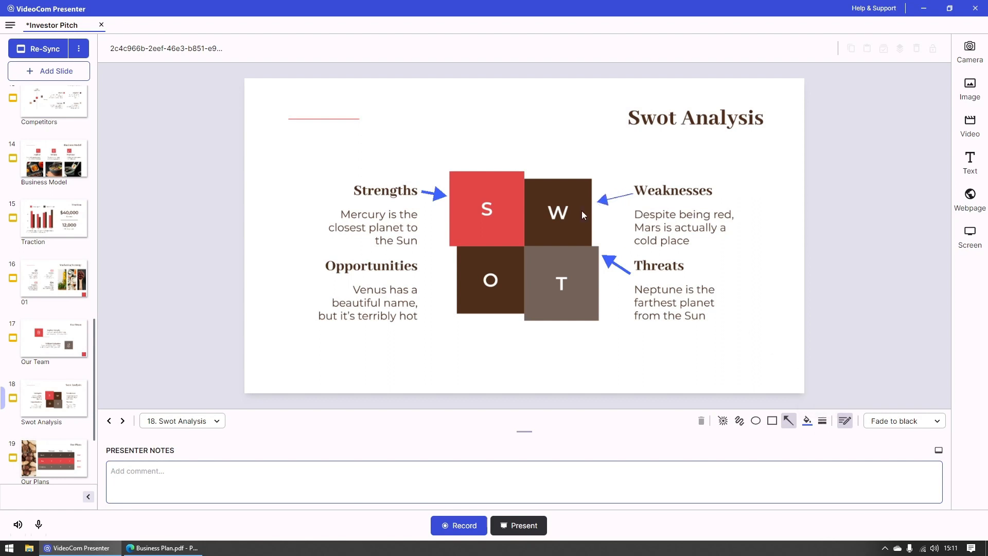